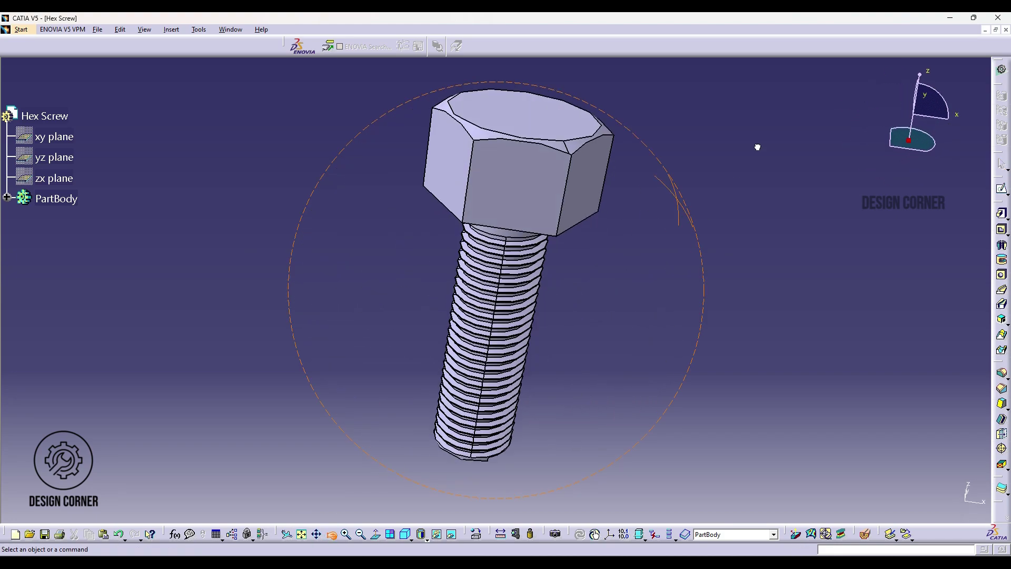
Examine the finished hex screw model from several angles, including the isometric view
click(331, 534)
drag(385, 456, 481, 473)
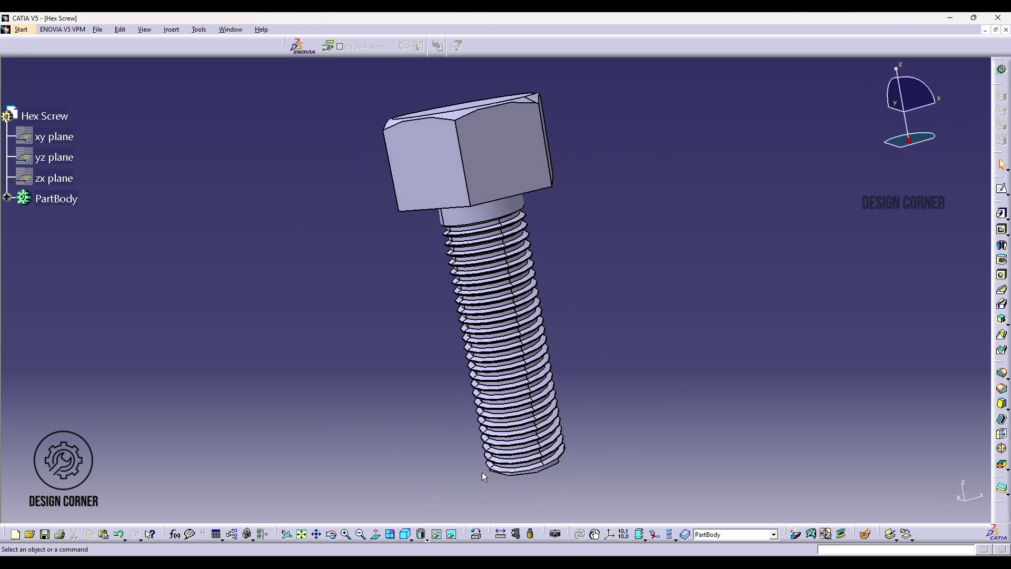
click(409, 538)
click(421, 441)
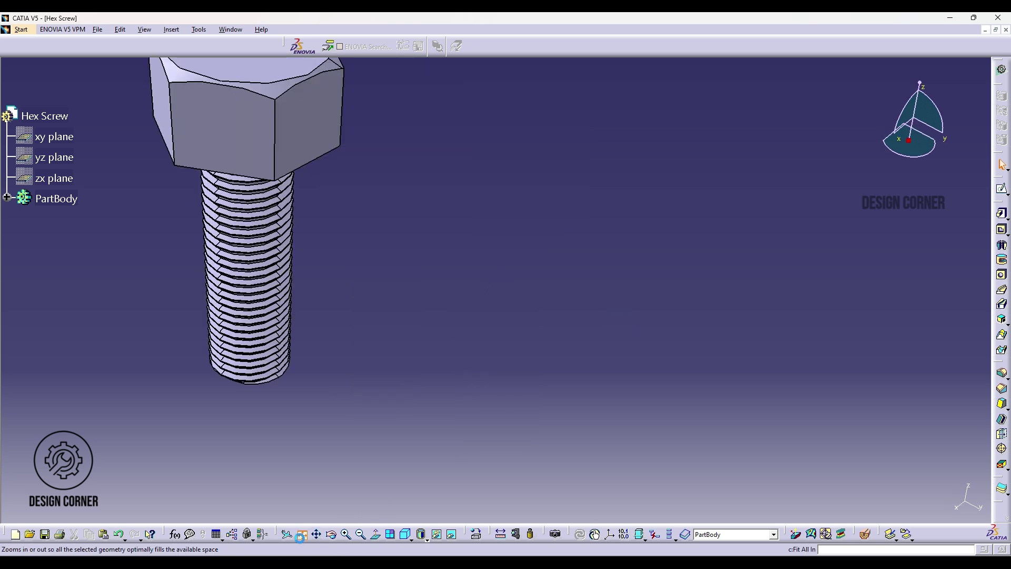
click(301, 535)
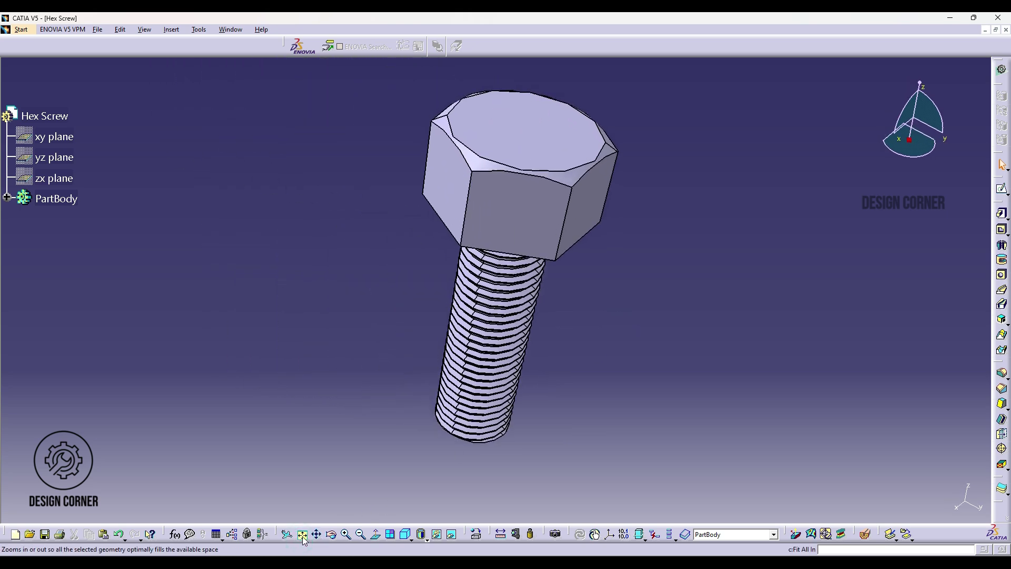
click(420, 535)
click(419, 441)
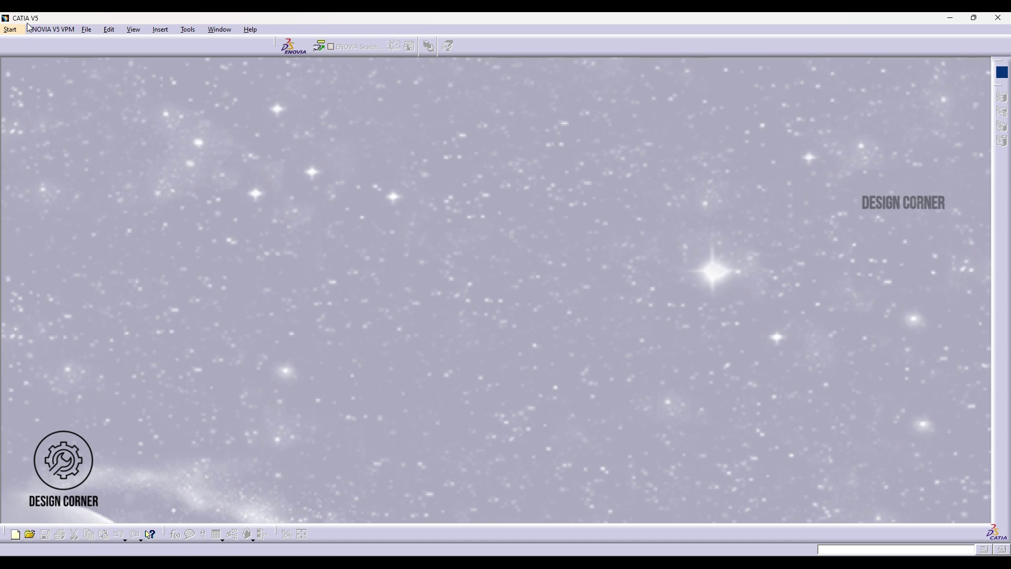
Create a new part named Hex Screw in the Part Design workbench
click(12, 31)
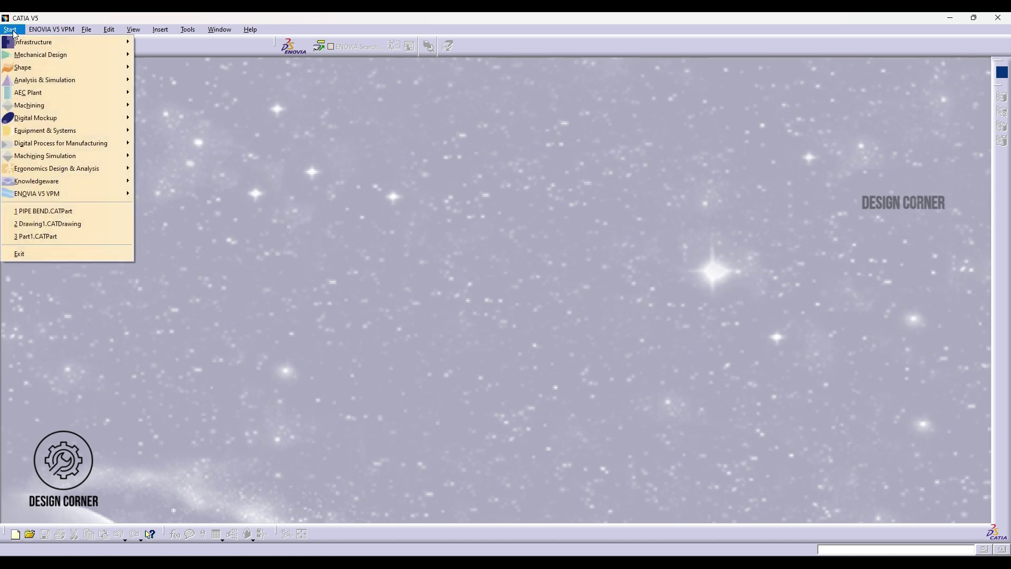
mouse_move(42, 57)
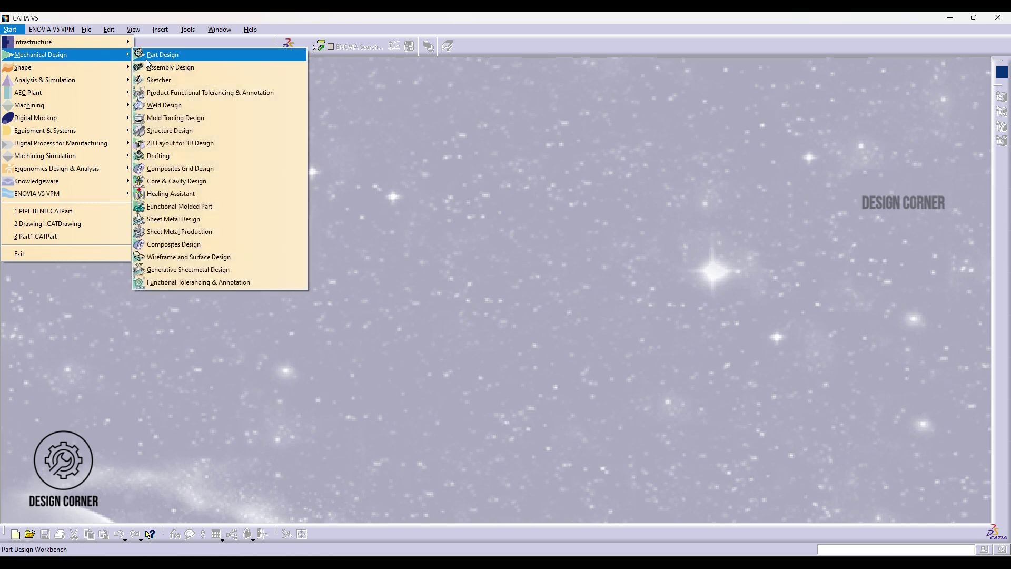
click(148, 54)
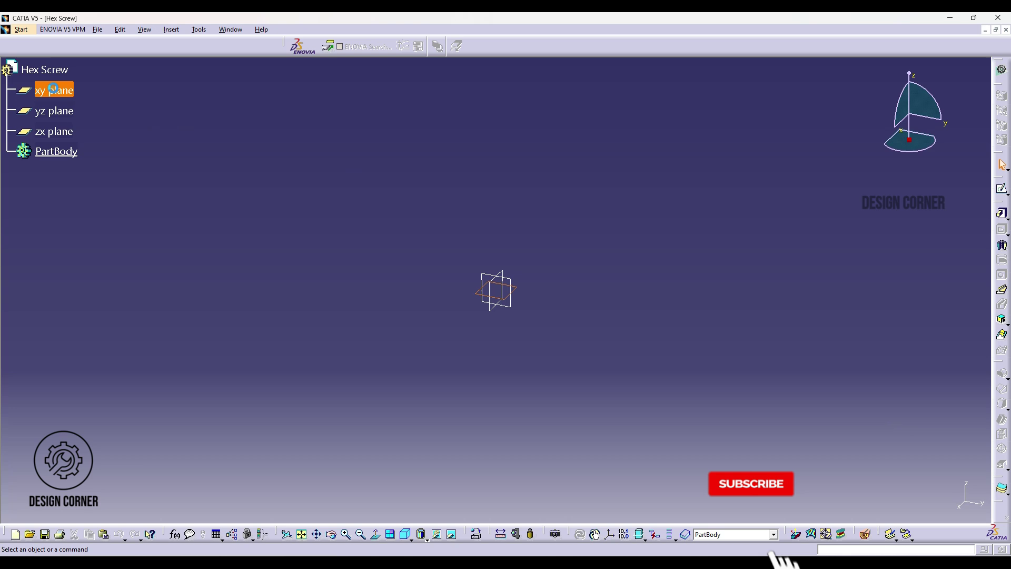
Sketch a hexagon on the xy plane, centred on the origin and about 53.7 mm across flats, with horizontal upper and lower edges
click(60, 92)
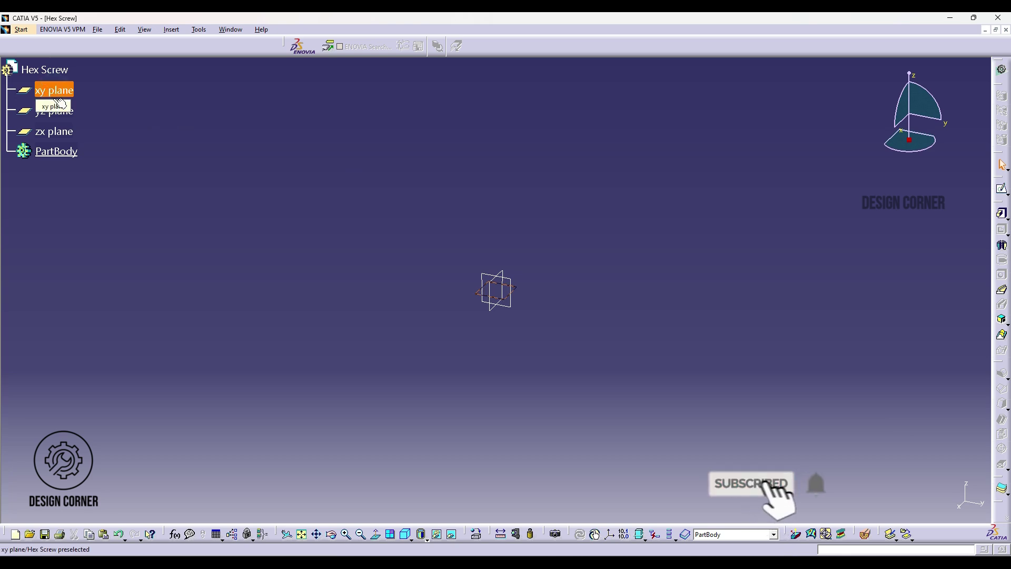
click(341, 412)
click(80, 92)
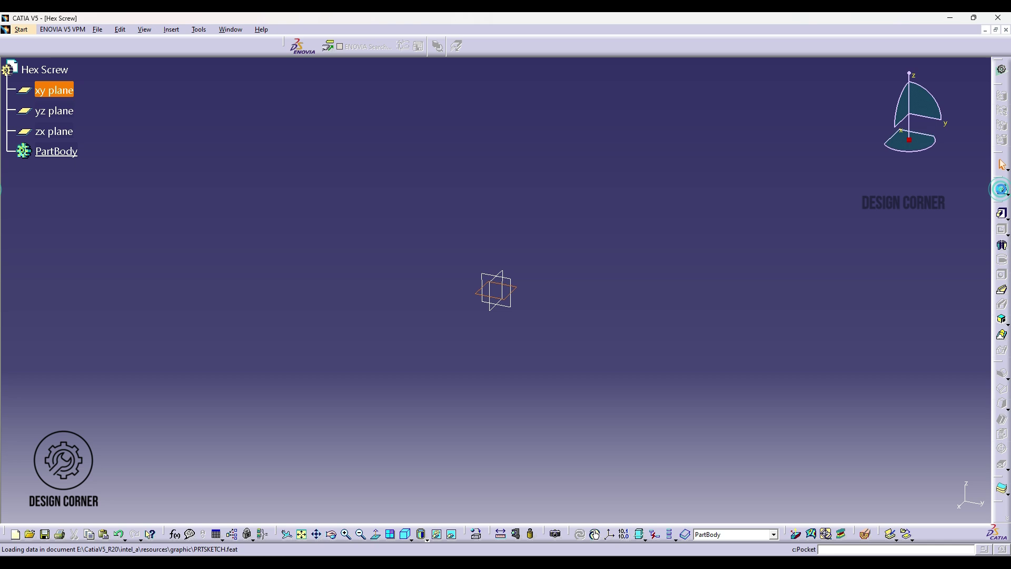
click(1001, 190)
click(772, 140)
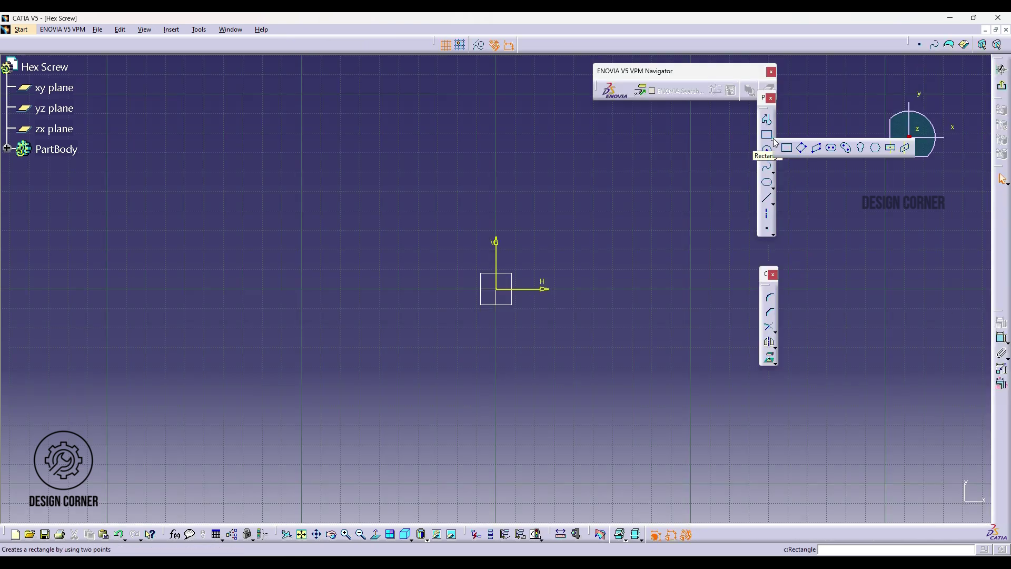
click(882, 151)
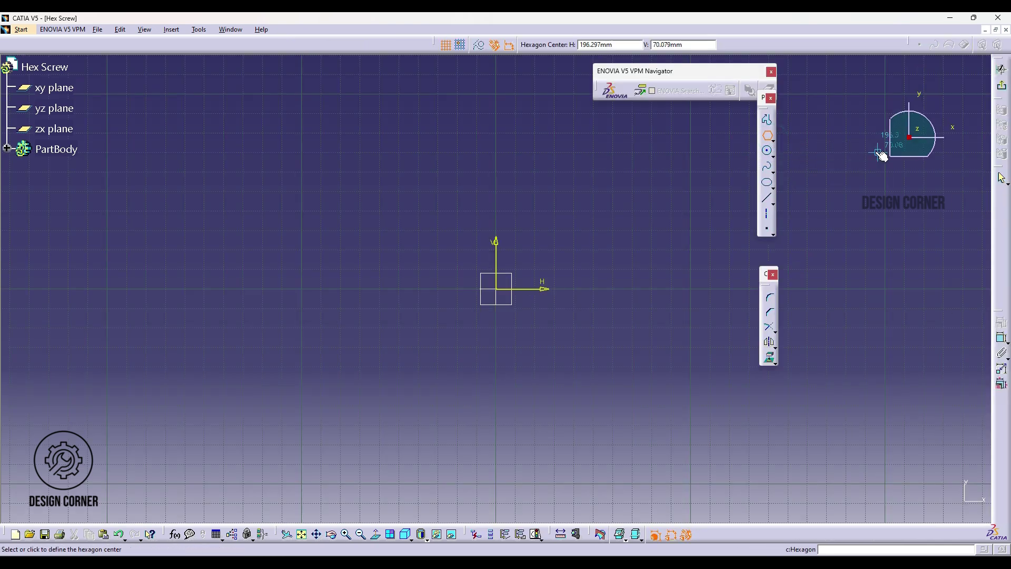
click(496, 289)
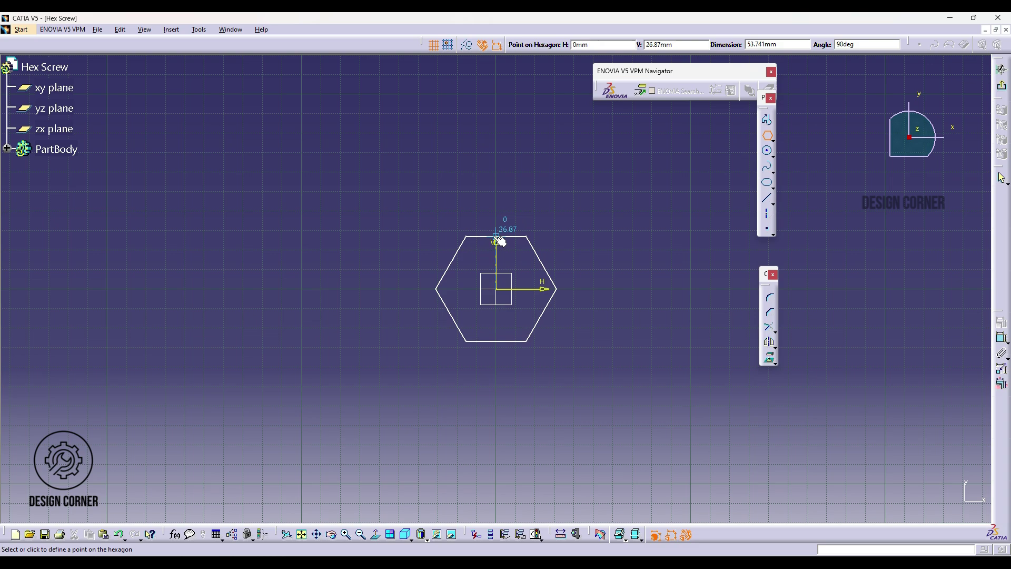
click(498, 235)
Dimension the hexagon's upper edge and set its length to 6 mm
click(1000, 337)
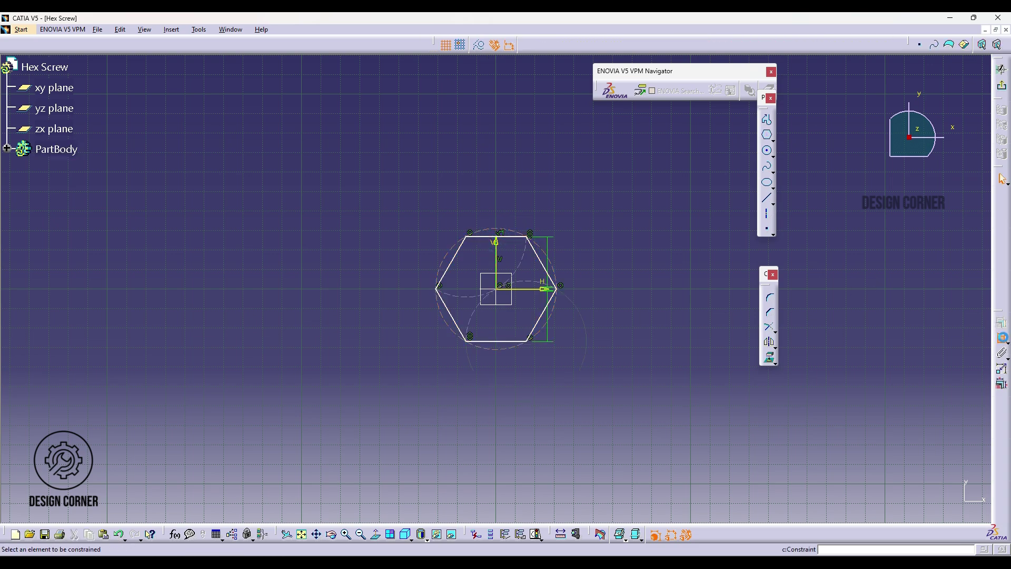
click(515, 236)
click(506, 222)
double_click(509, 226)
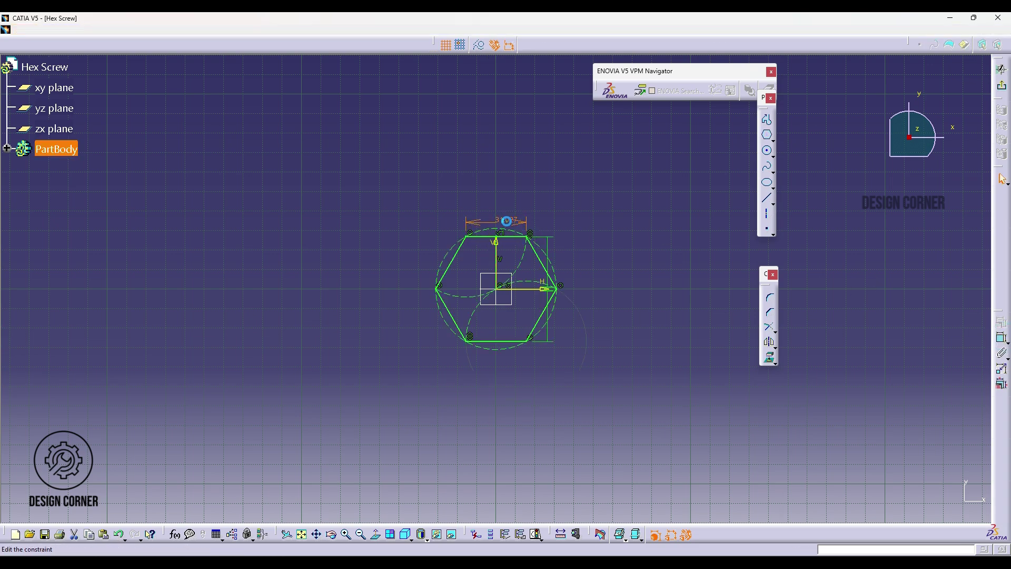
text(6)
key(Return)
click(301, 533)
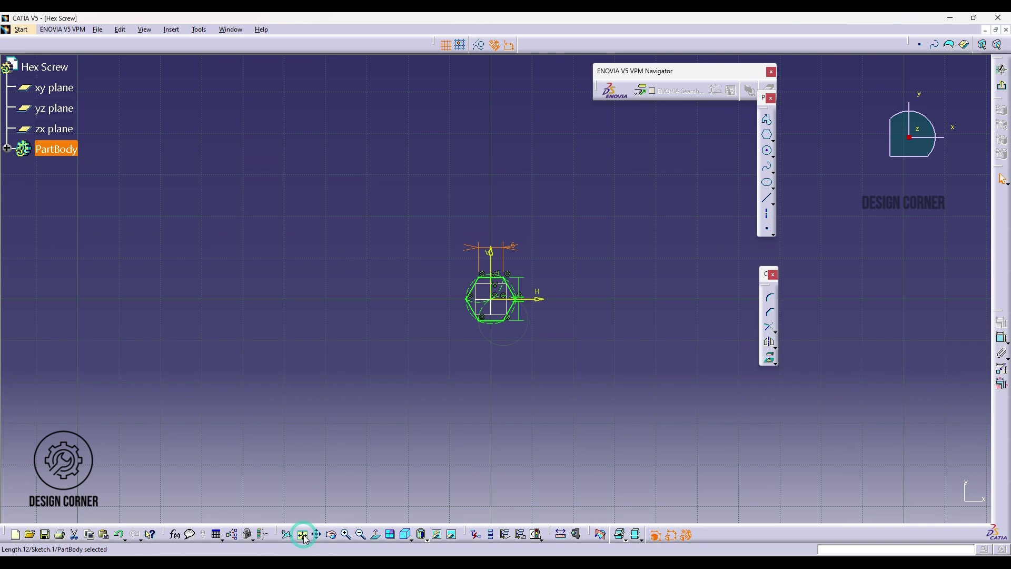
click(346, 534)
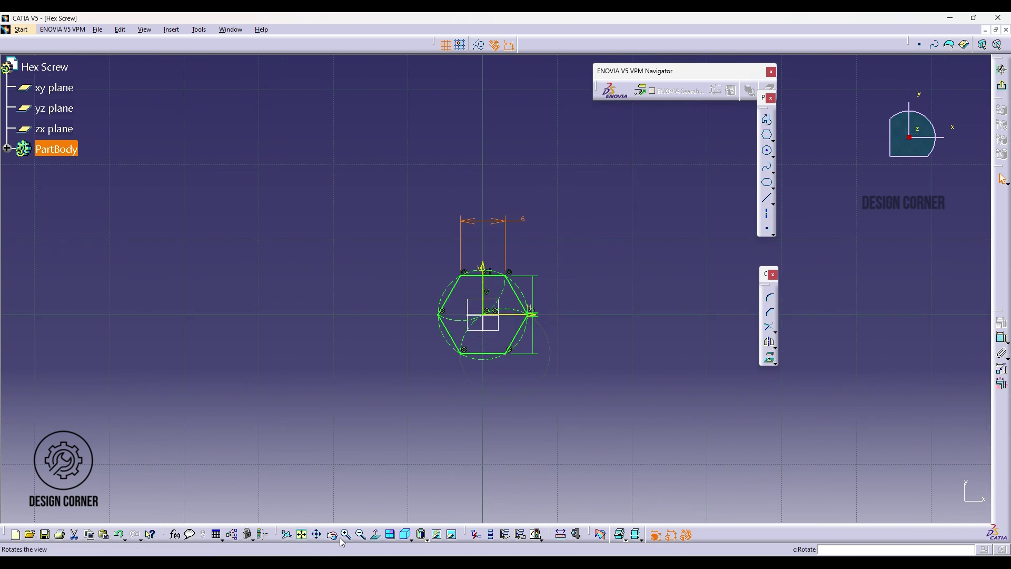
Exit the sketch and extrude the hexagon as a 6 mm long pad
click(1001, 85)
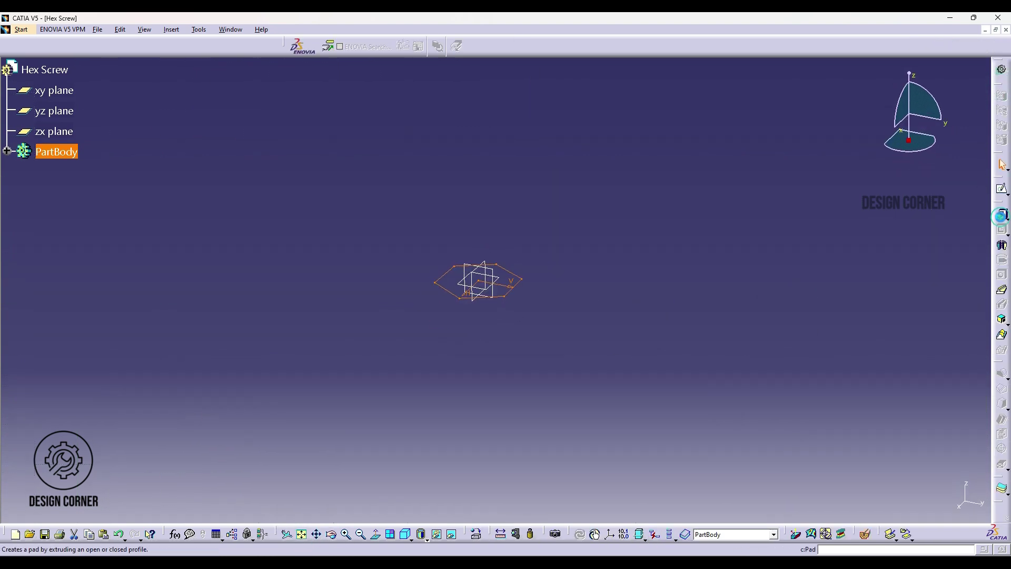
click(1000, 216)
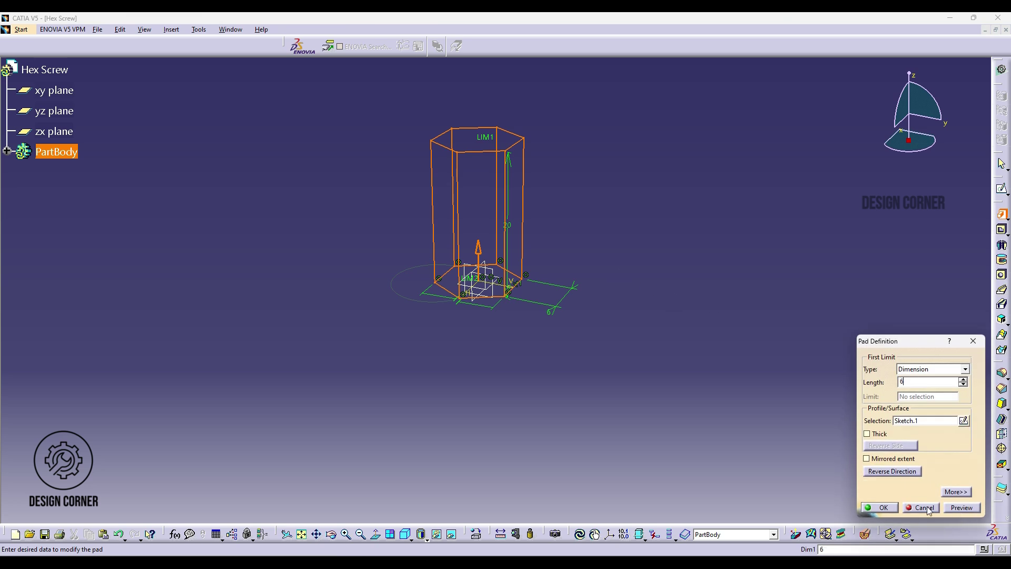
click(880, 507)
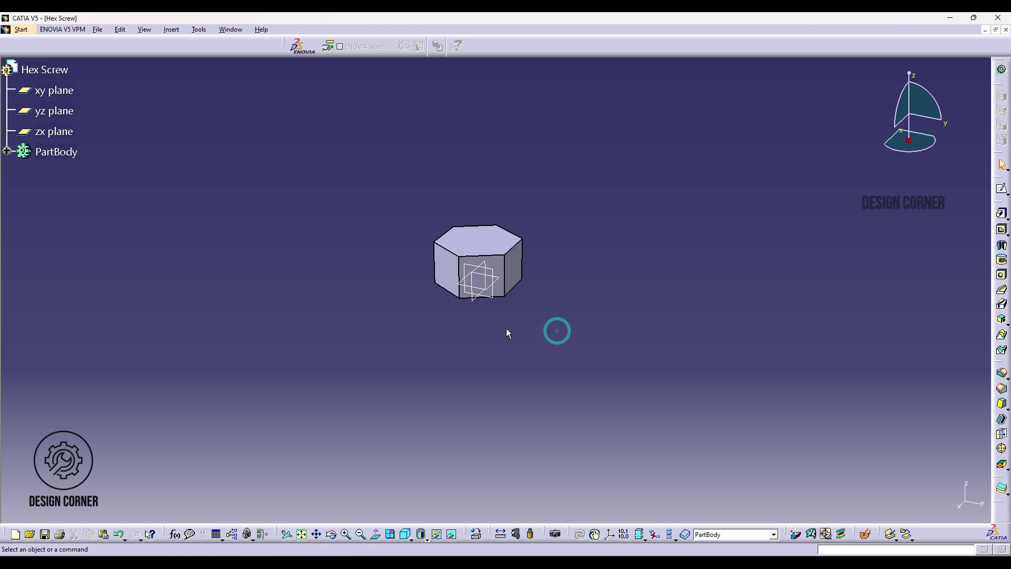
Sketch a circle about 5 mm in diameter on the hexagonal head's underside, centred on the origin
click(332, 534)
drag(453, 424, 519, 174)
click(495, 311)
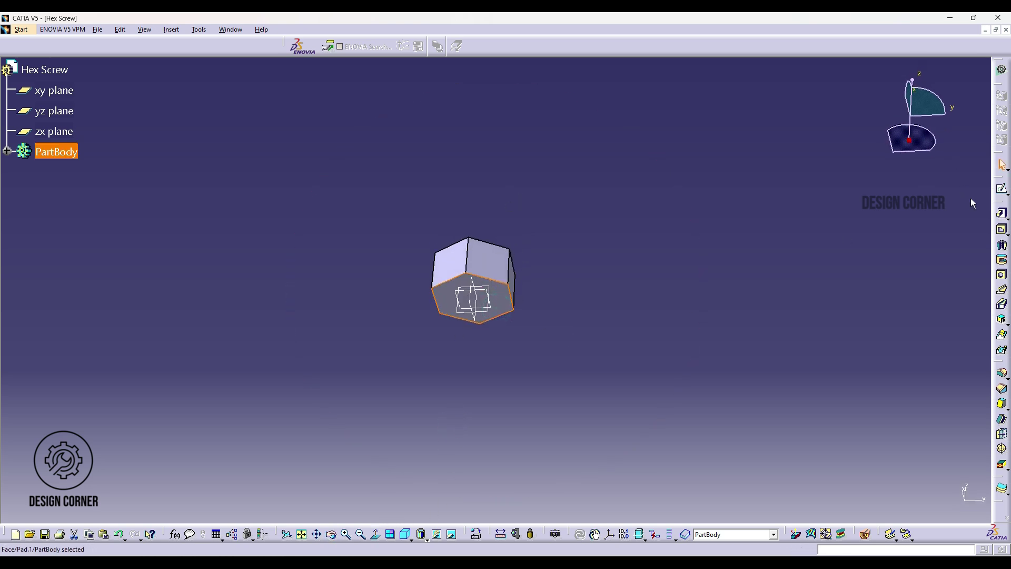
click(1003, 191)
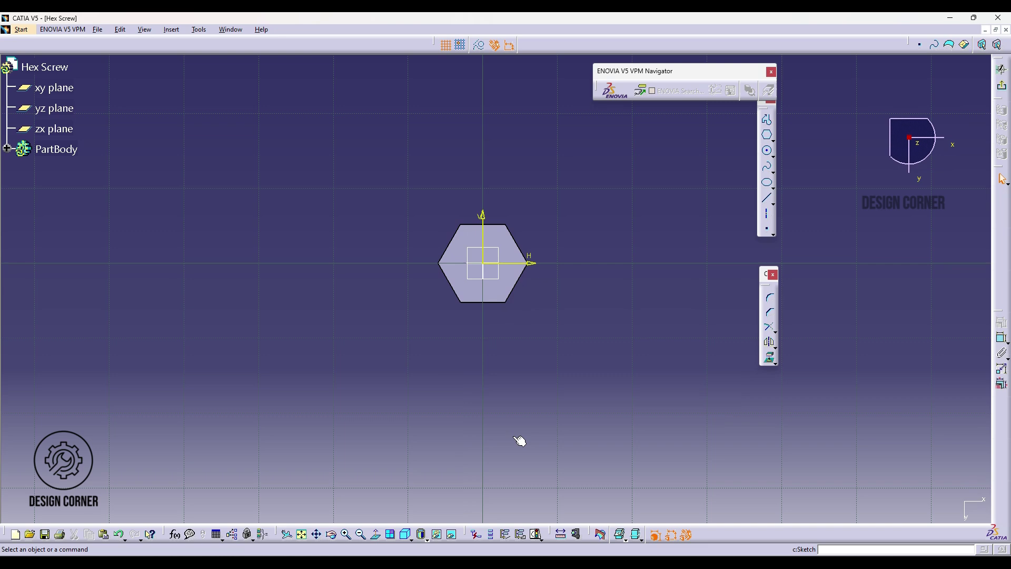
click(302, 535)
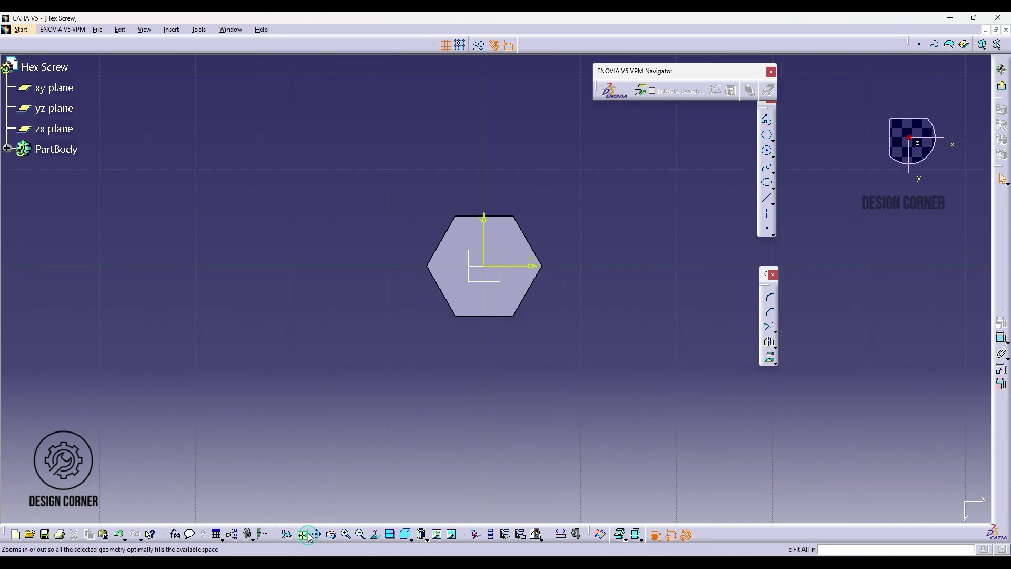
click(766, 150)
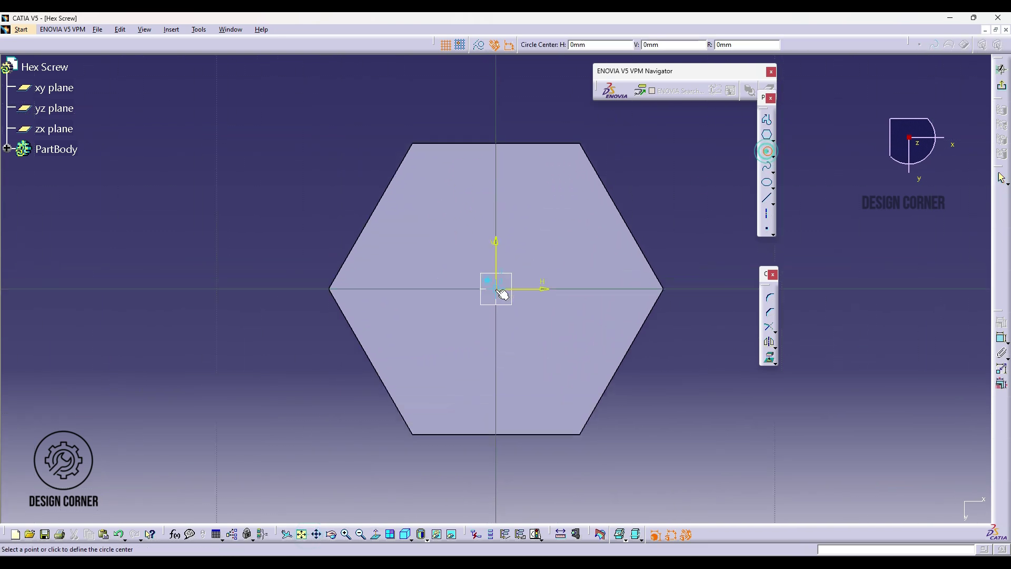
click(496, 289)
click(550, 243)
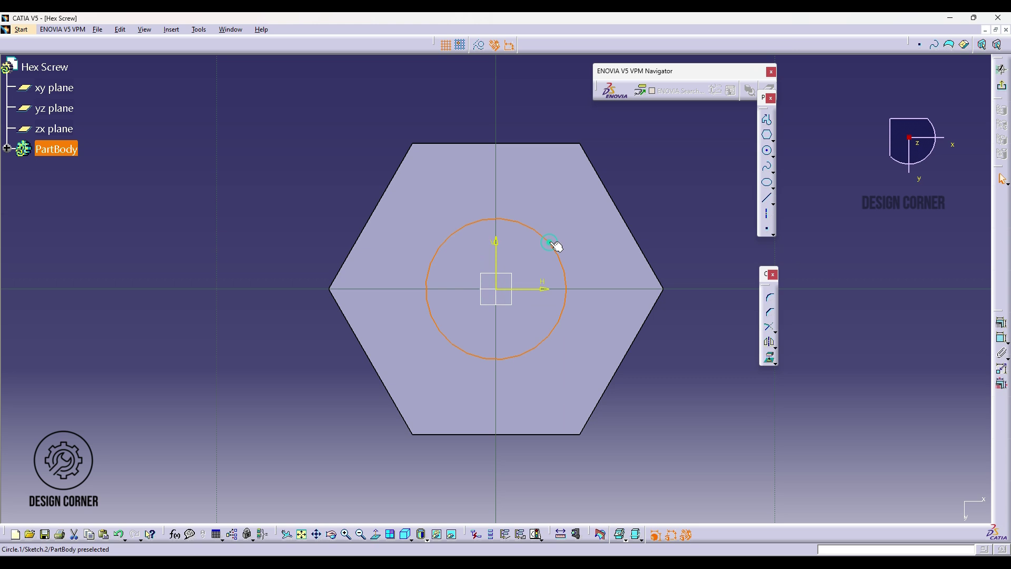
Dimension the circle and set its diameter to 6 mm
click(996, 338)
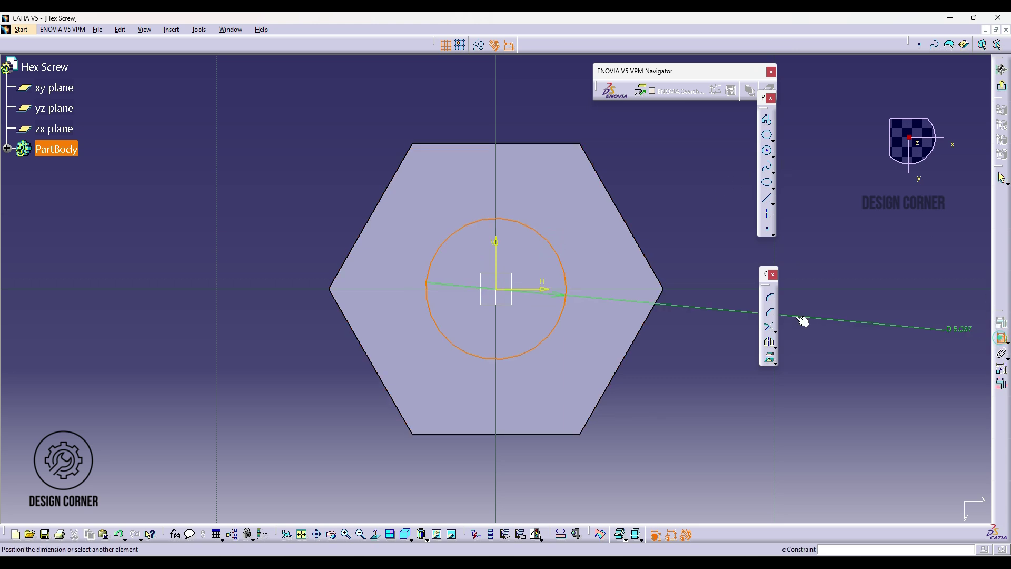
click(661, 216)
double_click(669, 218)
double_click(670, 218)
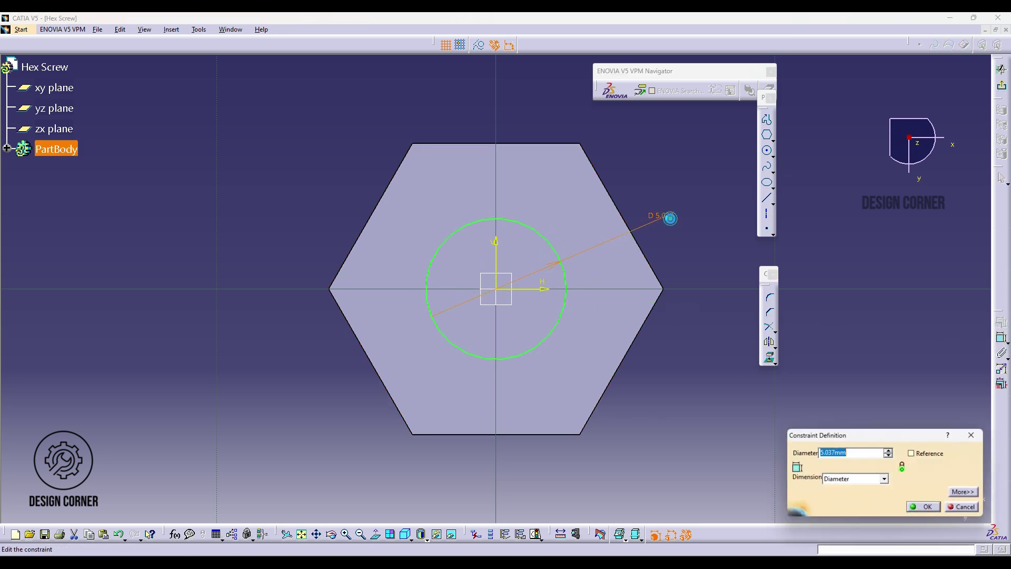
text(6)
key(Return)
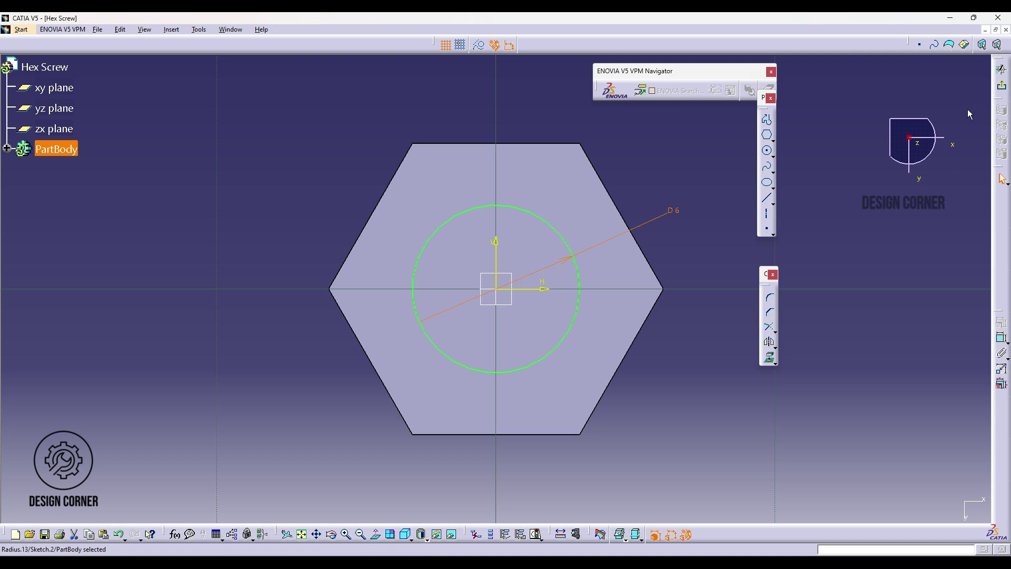
Exit the sketch and pad the circle 20 mm away from the head to form the shank
click(1002, 69)
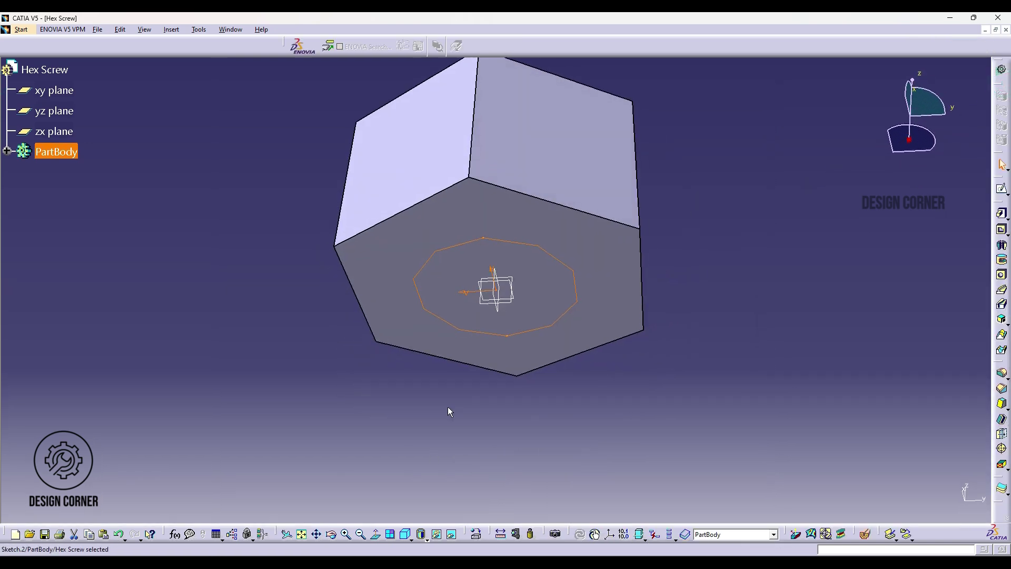
click(1002, 216)
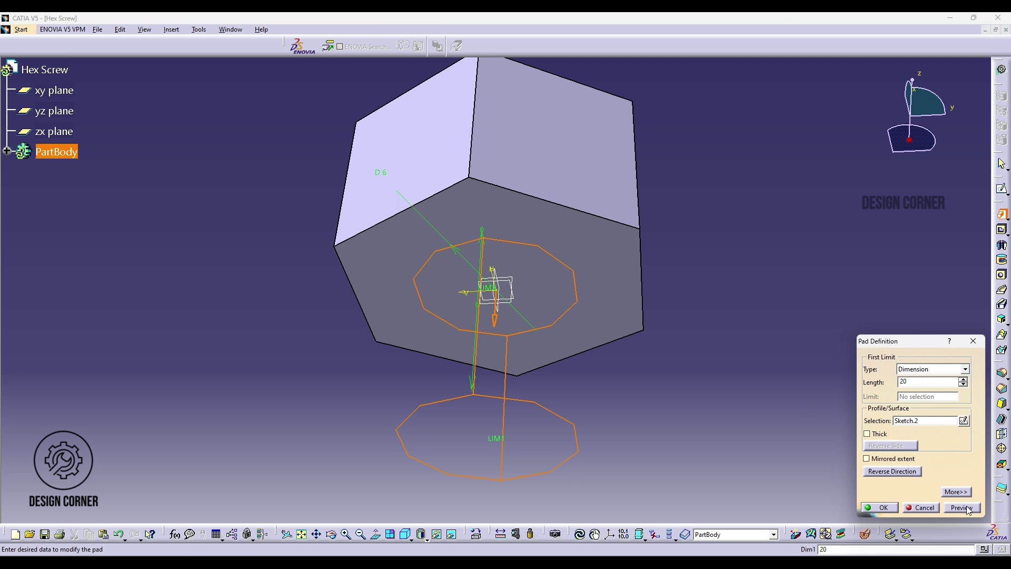
click(879, 507)
click(703, 325)
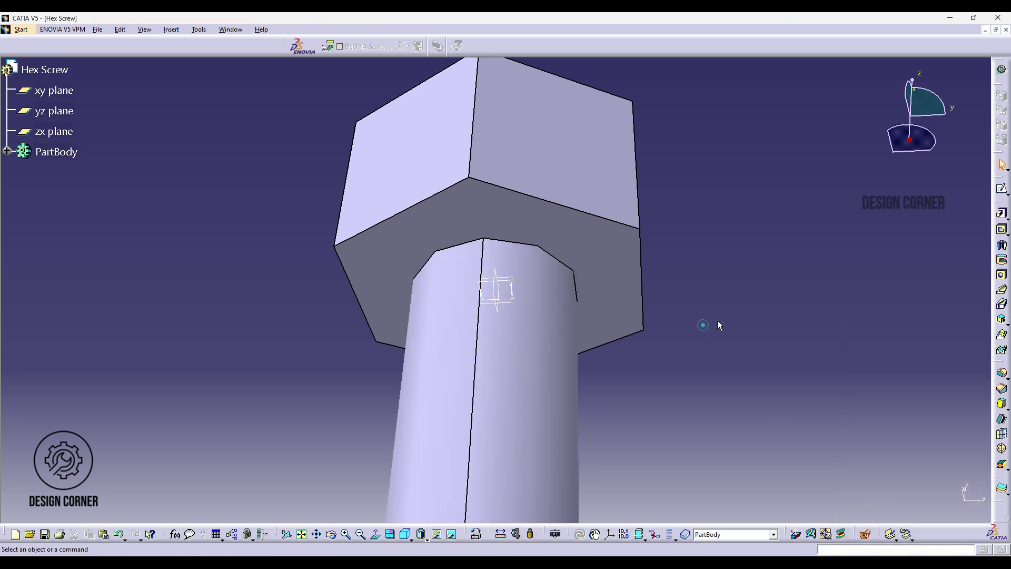
click(302, 534)
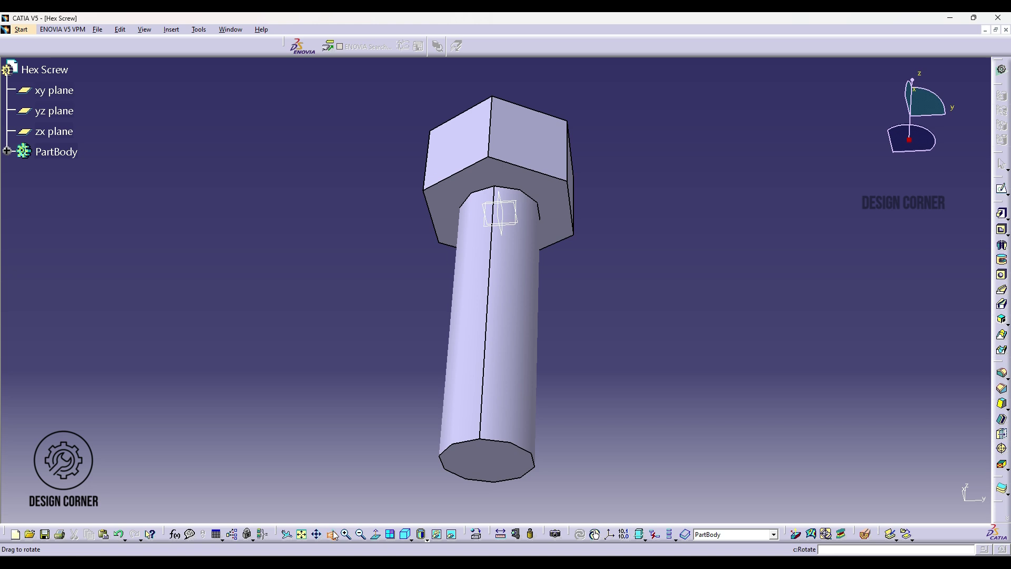
Start a sketch on the yz plane and place a point about 4.3 mm right of and 2.2 mm below the origin
middle_drag(553, 278, 485, 372)
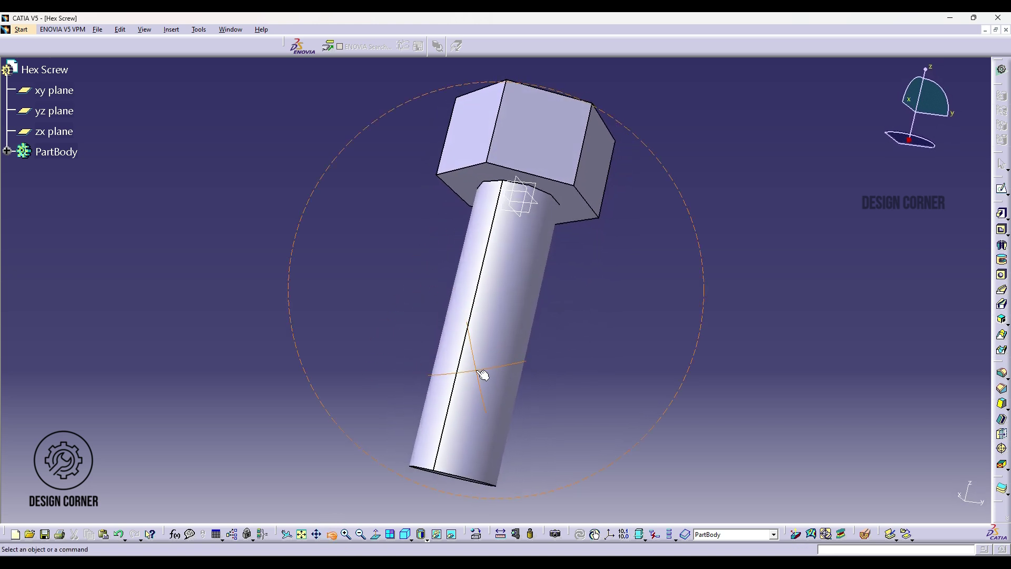
click(60, 112)
right_click(61, 115)
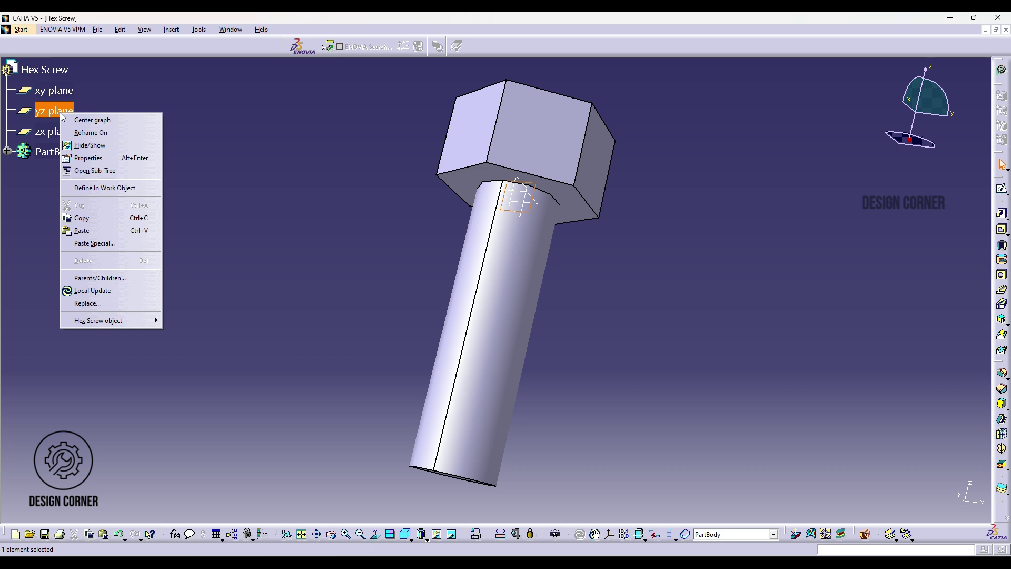
click(289, 194)
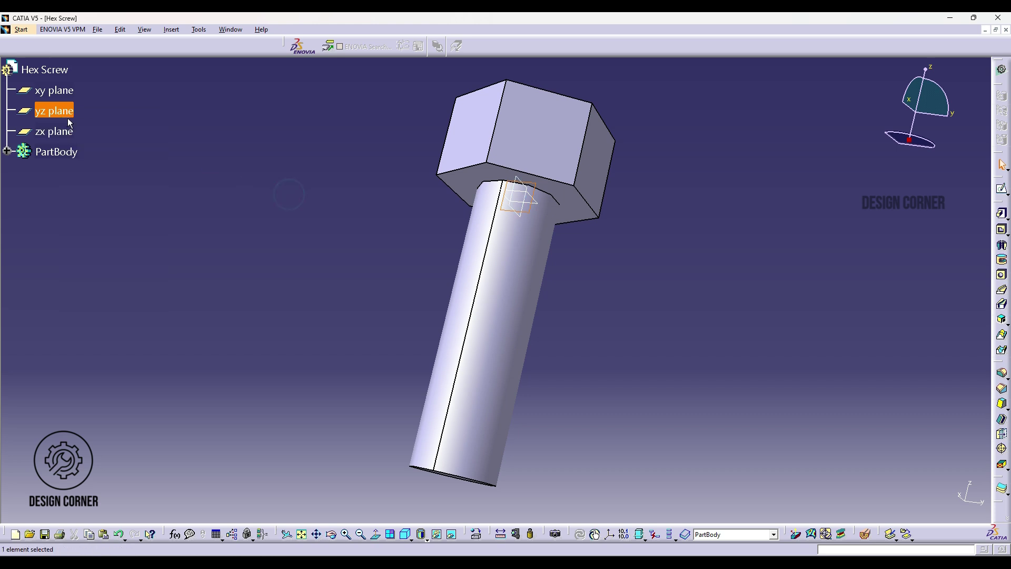
click(1001, 188)
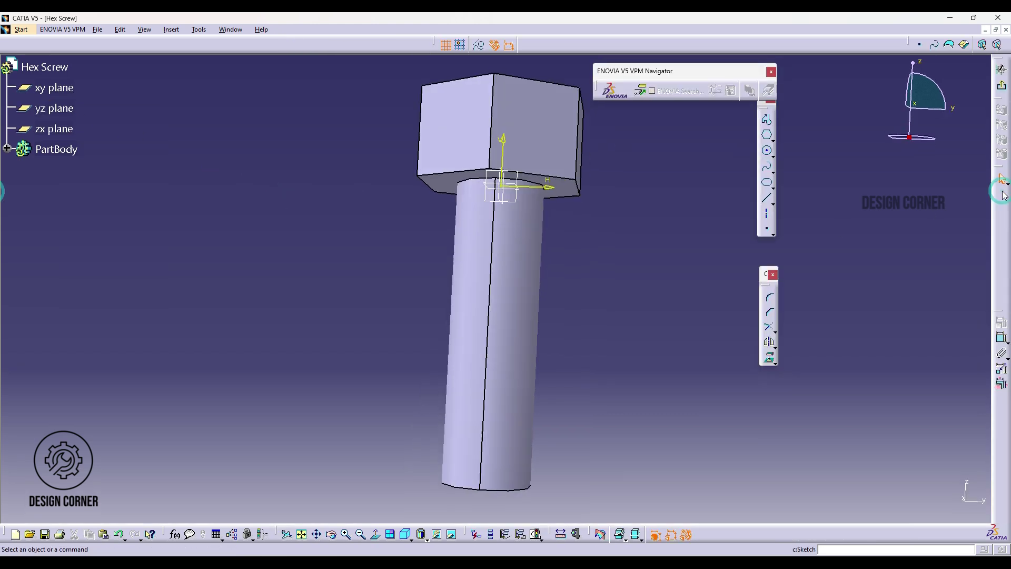
click(767, 228)
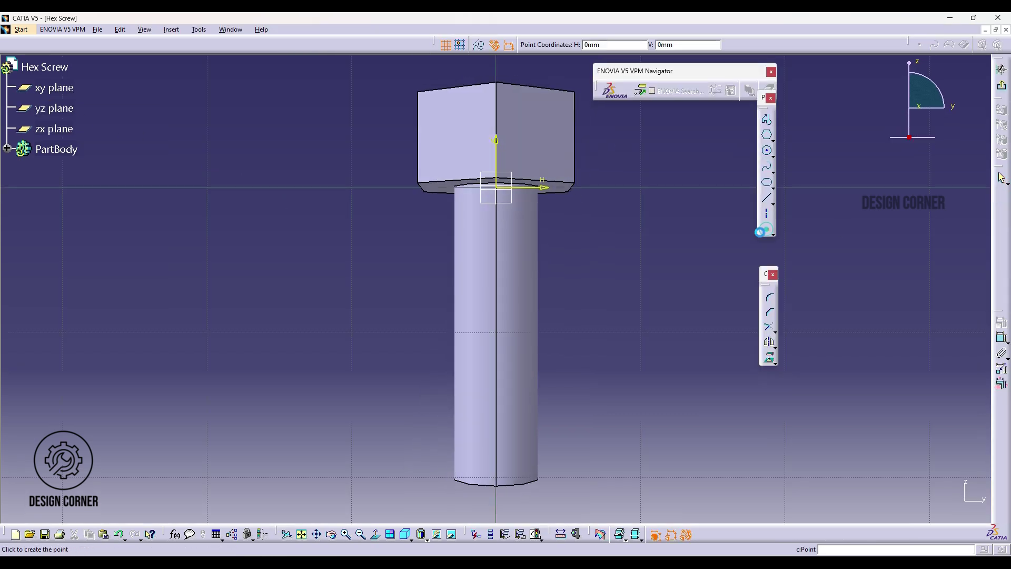
click(559, 219)
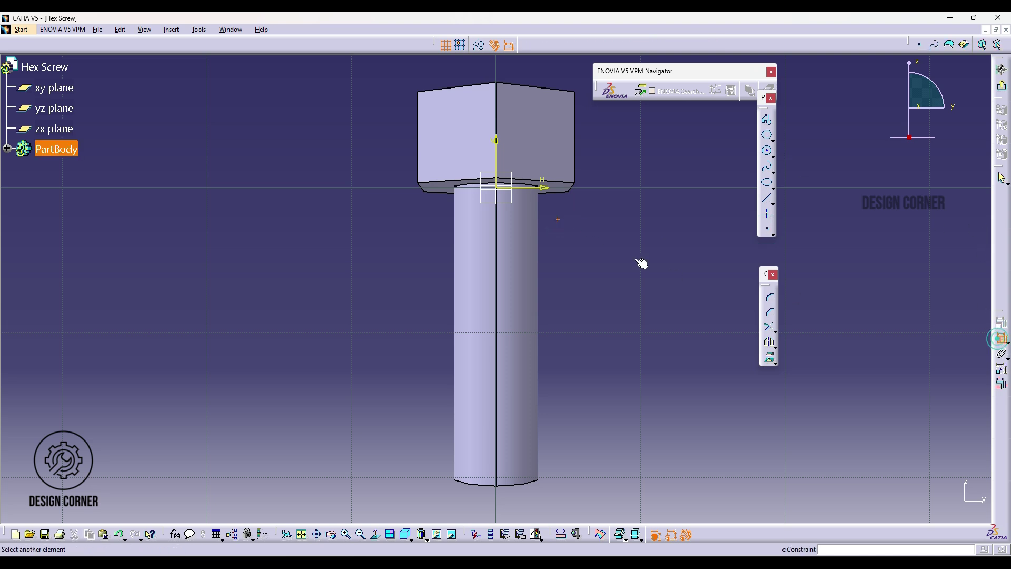
Dimension the point's horizontal distance from the vertical axis and set it to 3 mm
click(497, 188)
click(594, 255)
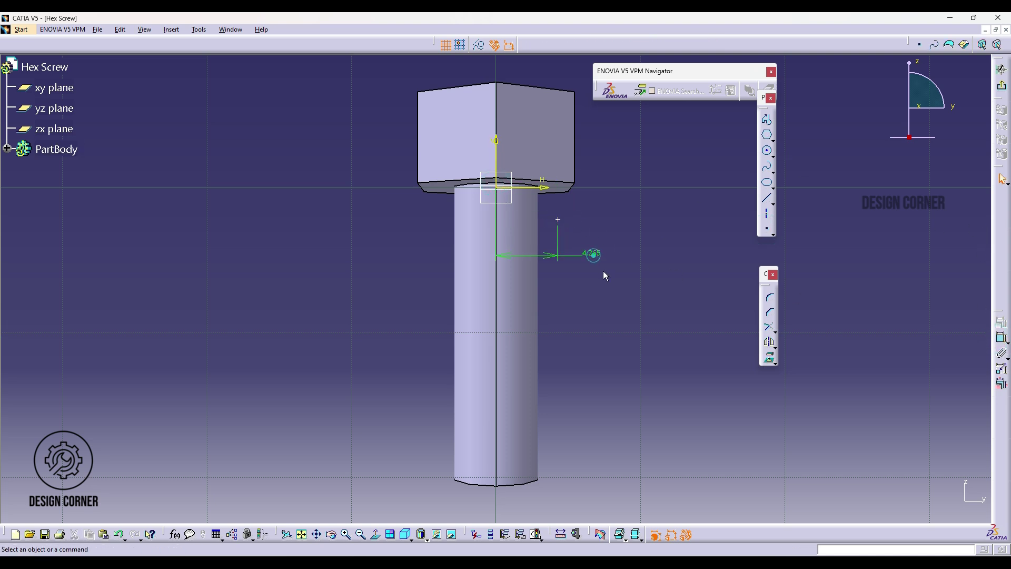
double_click(595, 254)
double_click(593, 253)
text(3mm)
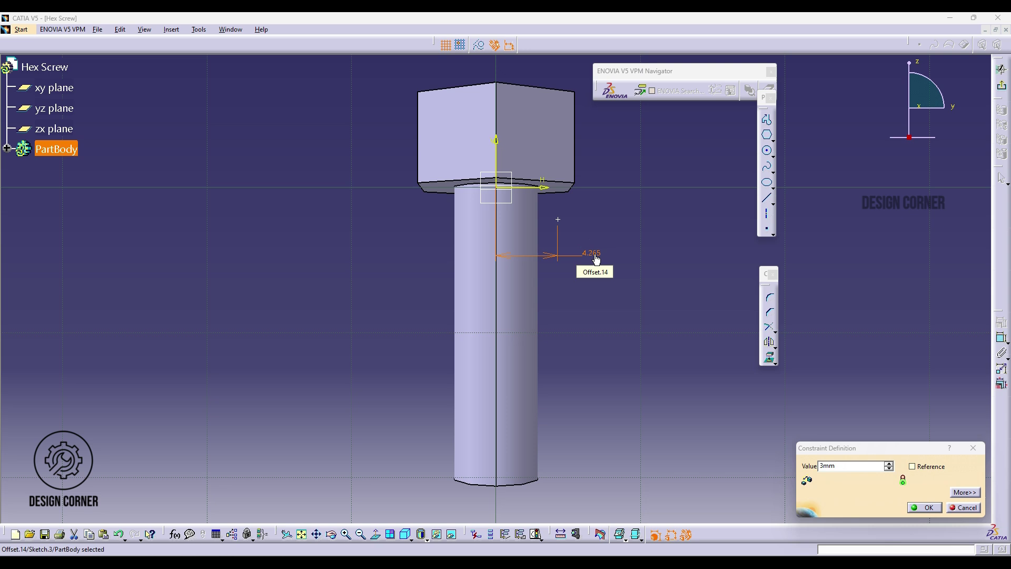
key(Return)
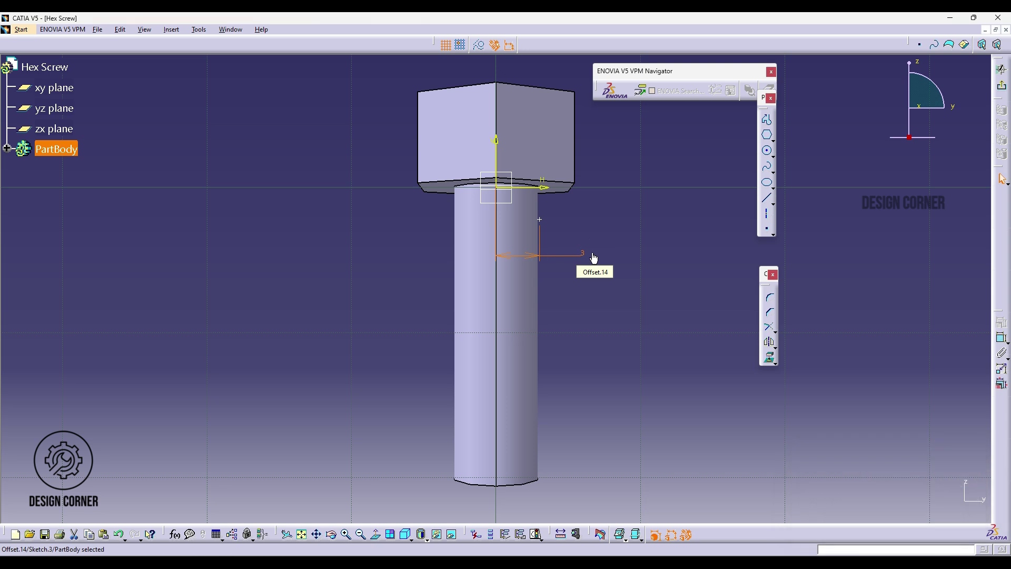
click(507, 193)
click(543, 217)
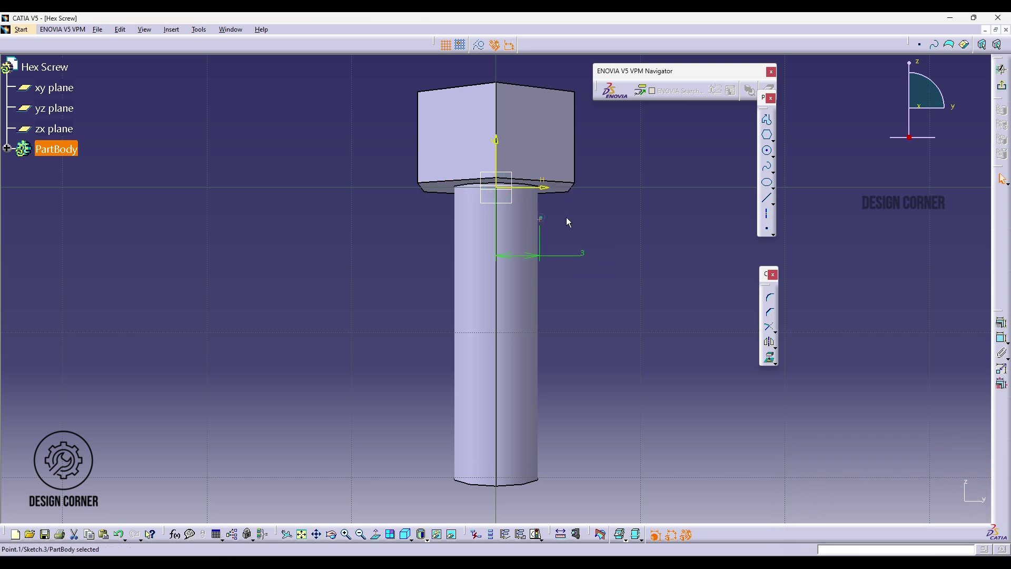
click(1001, 338)
click(496, 187)
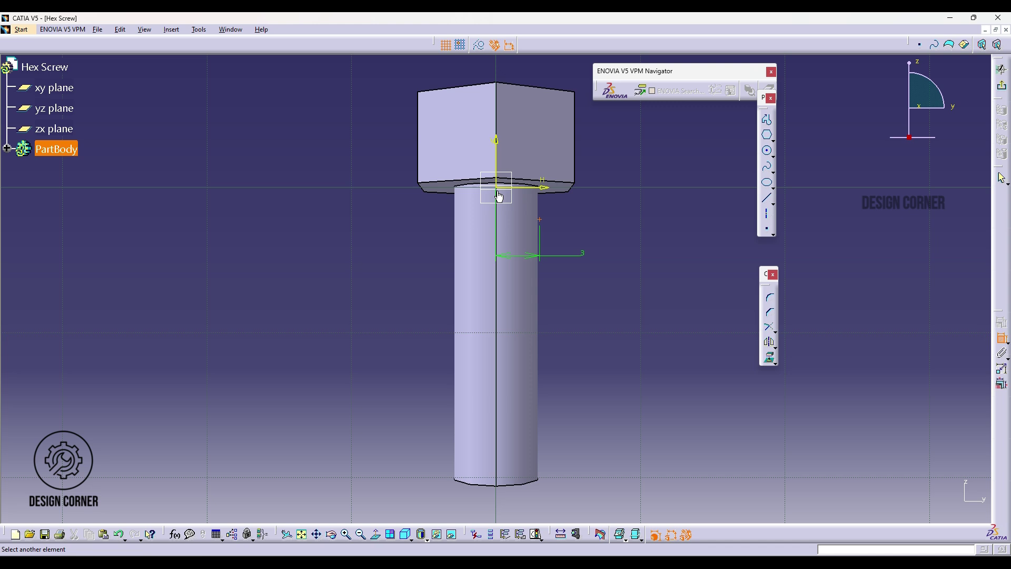
click(540, 218)
key(Escape)
Dimension the point's distance below the horizontal axis, set it to 1.5 mm, and exit the sketch
click(1001, 339)
click(515, 189)
click(609, 232)
double_click(613, 236)
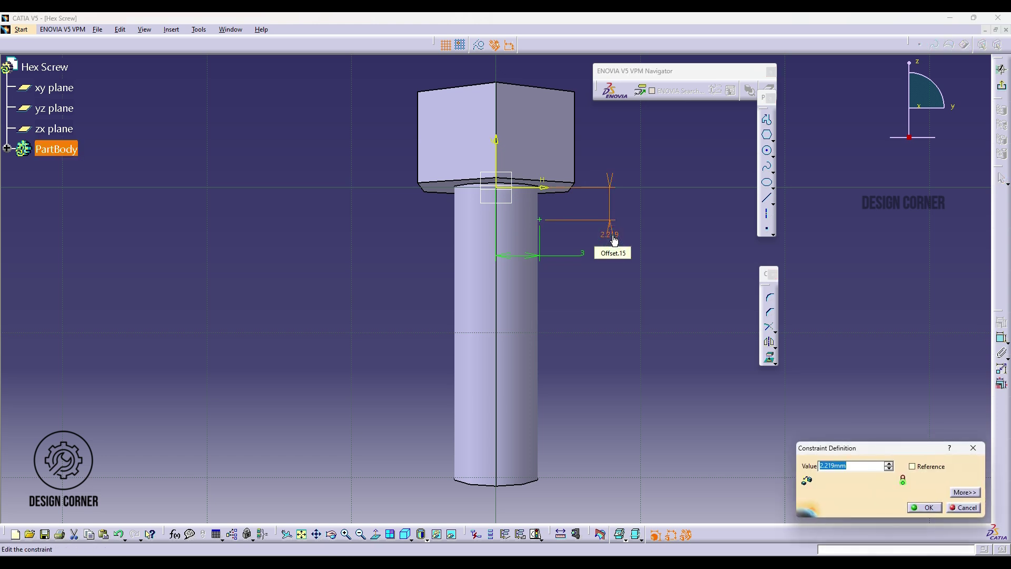
text(2)
key(Return)
double_click(611, 233)
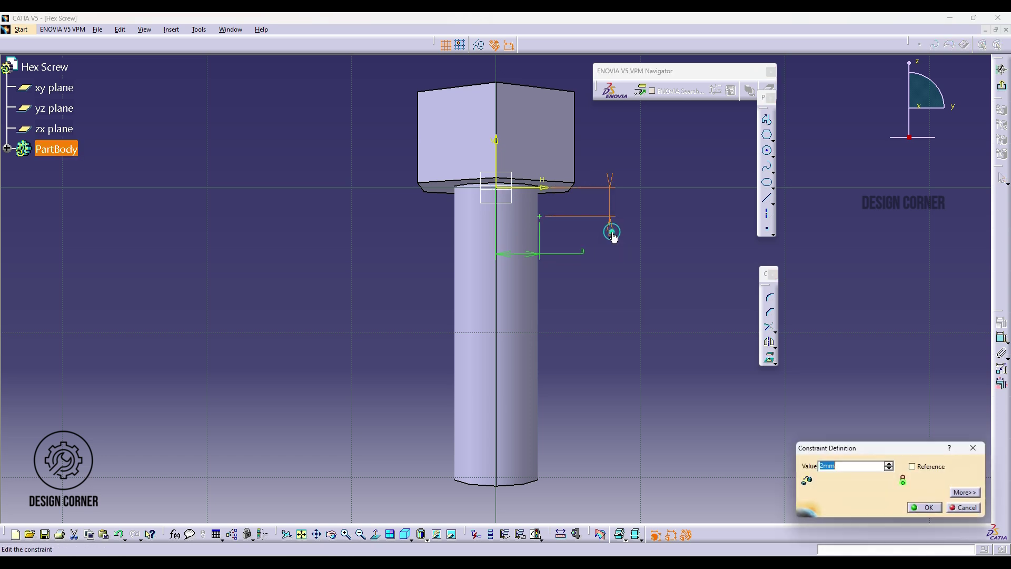
text(1.5)
key(Return)
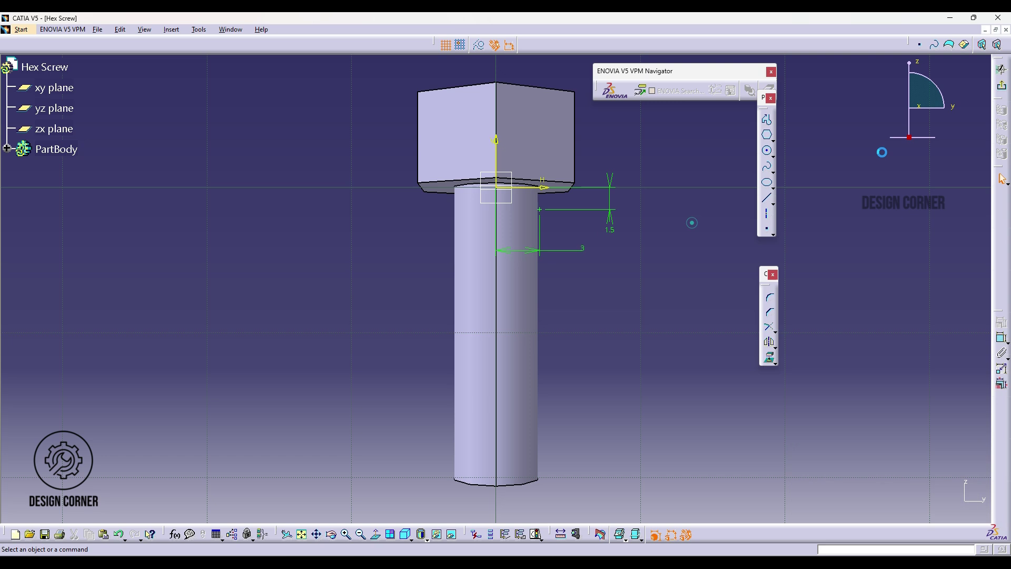
click(1000, 85)
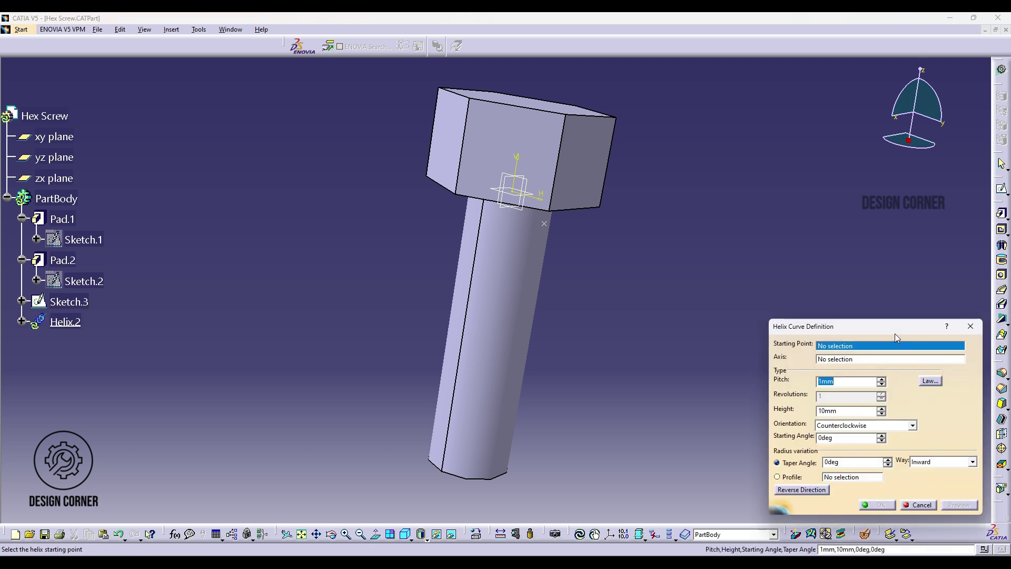
Define the helix curve with the point in Sketch.3 as starting point and the Z axis as its axis
drag(895, 333, 686, 273)
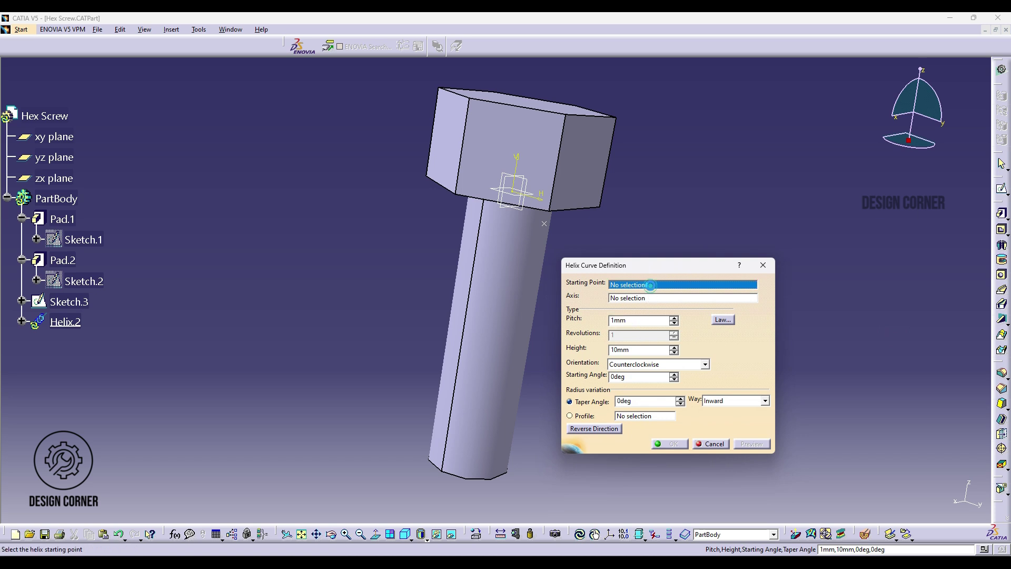
click(650, 285)
click(544, 224)
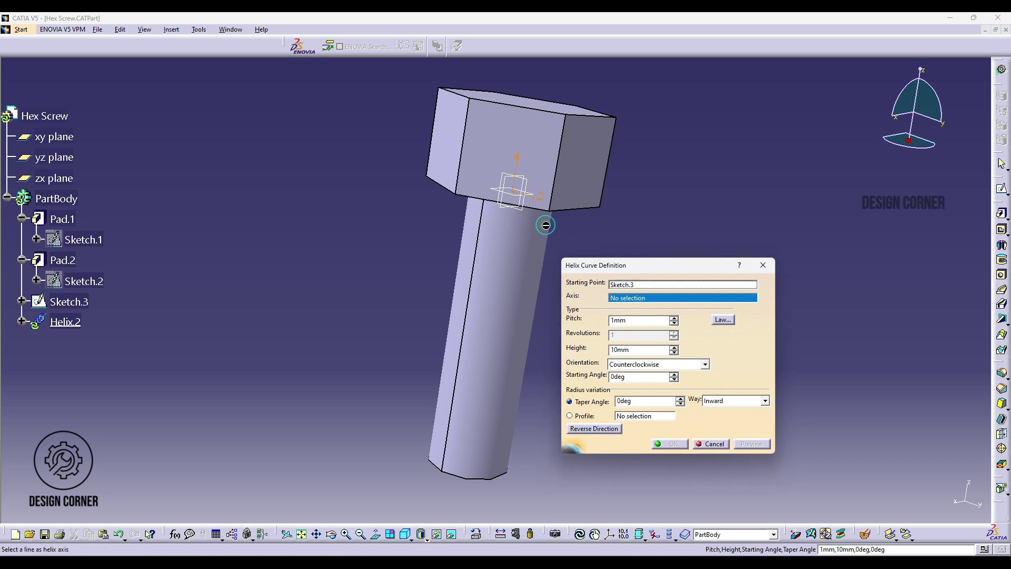
click(626, 298)
right_click(626, 298)
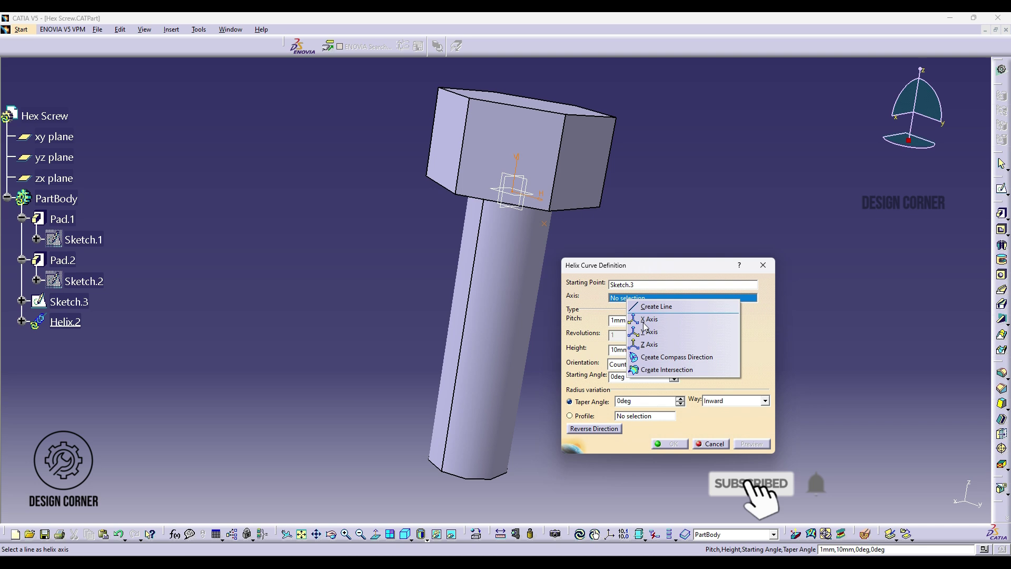
click(649, 342)
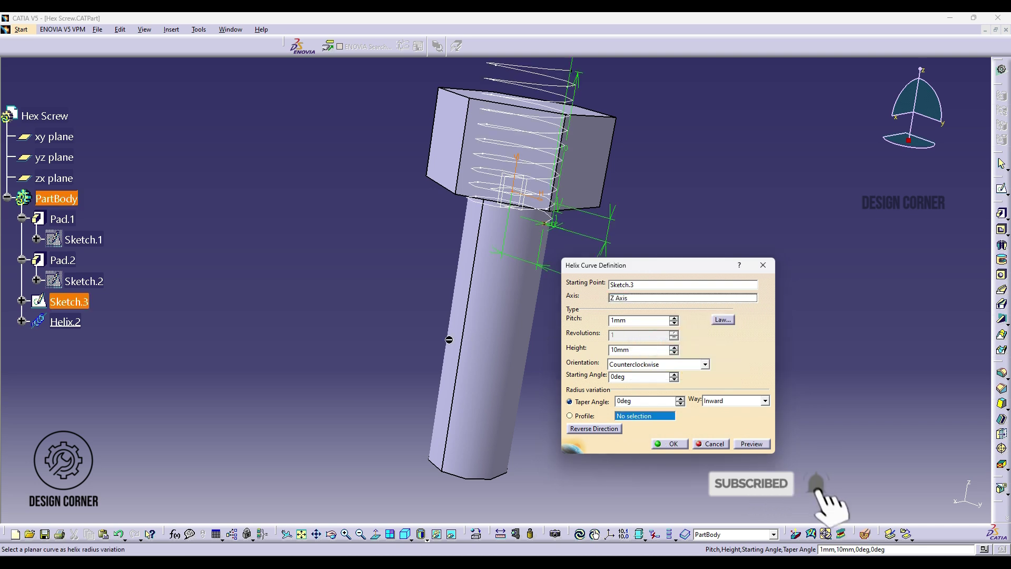
Reverse the helix so it runs down the shank, with a height of 18.5 mm and a pitch below 1 mm, and create it
click(593, 428)
double_click(636, 351)
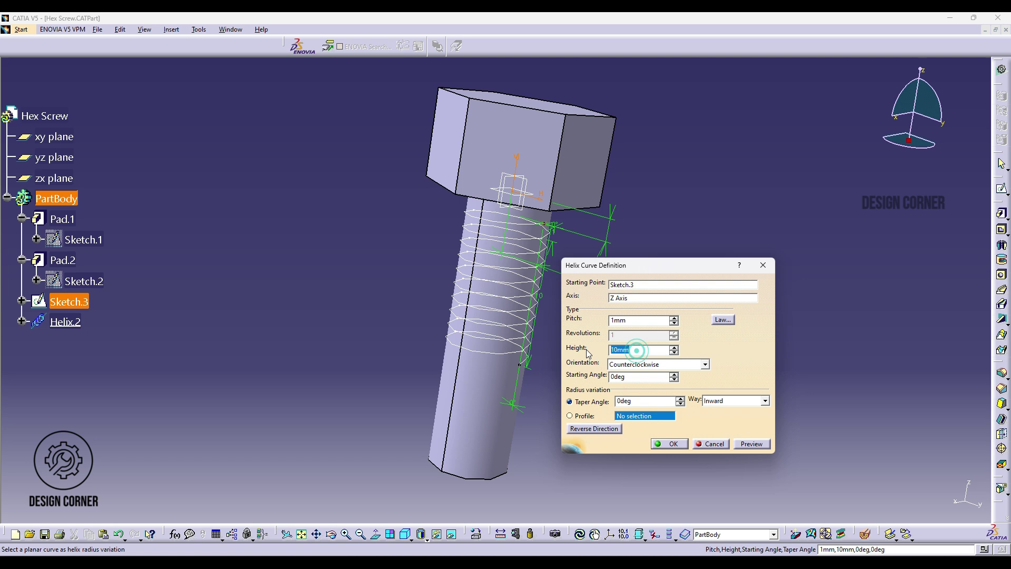
text(18)
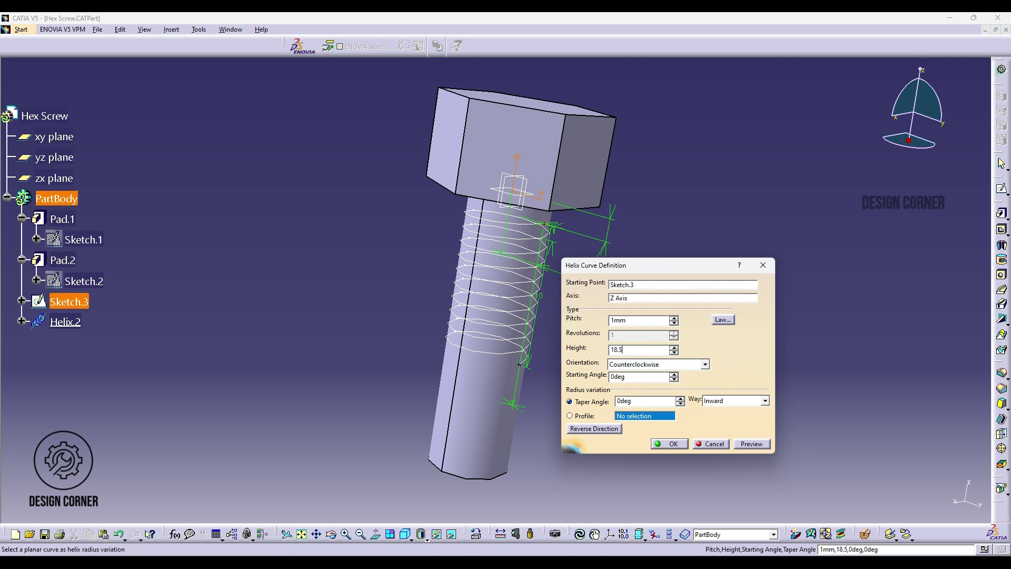
text(.5)
double_click(626, 321)
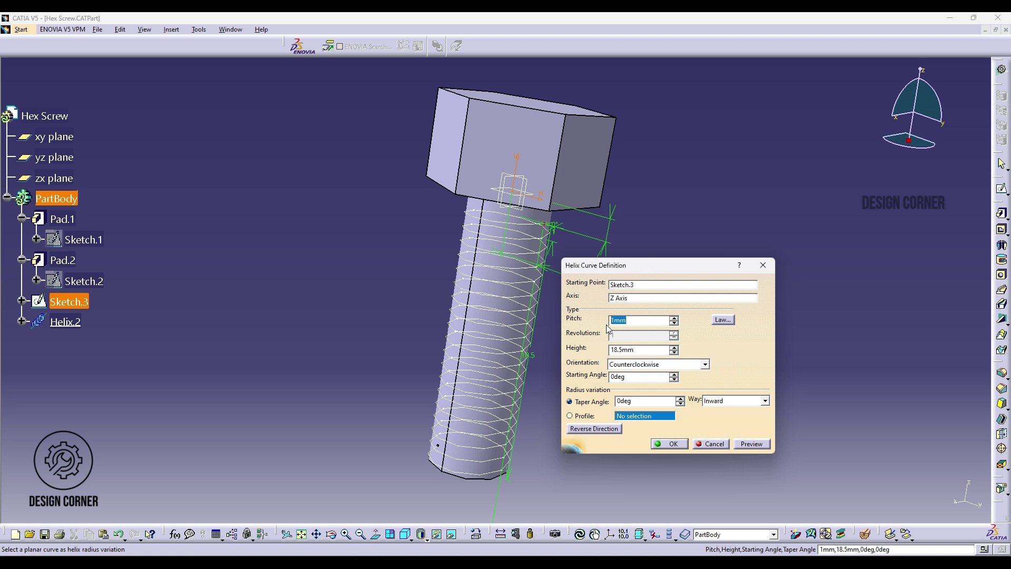
text(0.7)
click(673, 444)
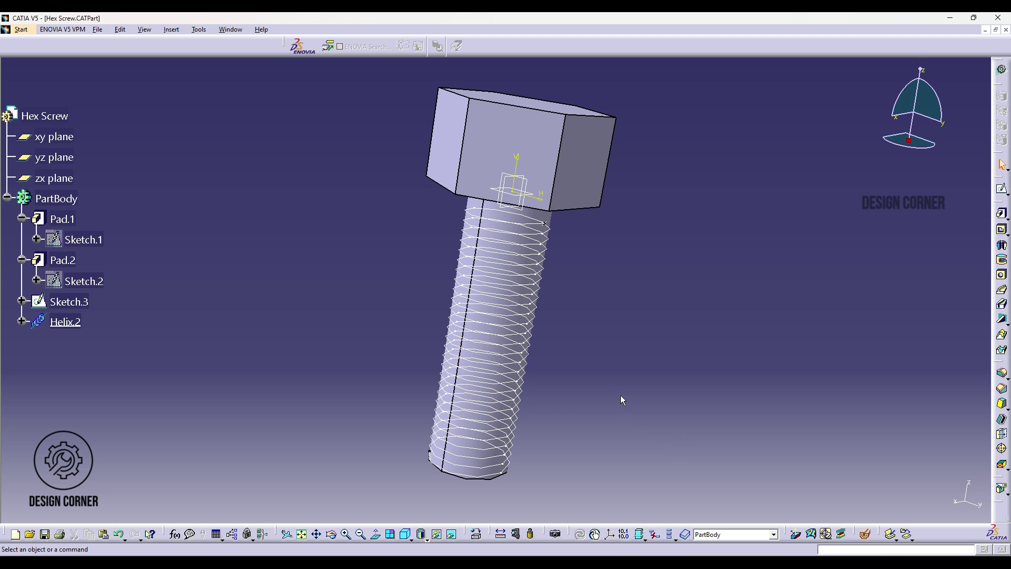
click(618, 395)
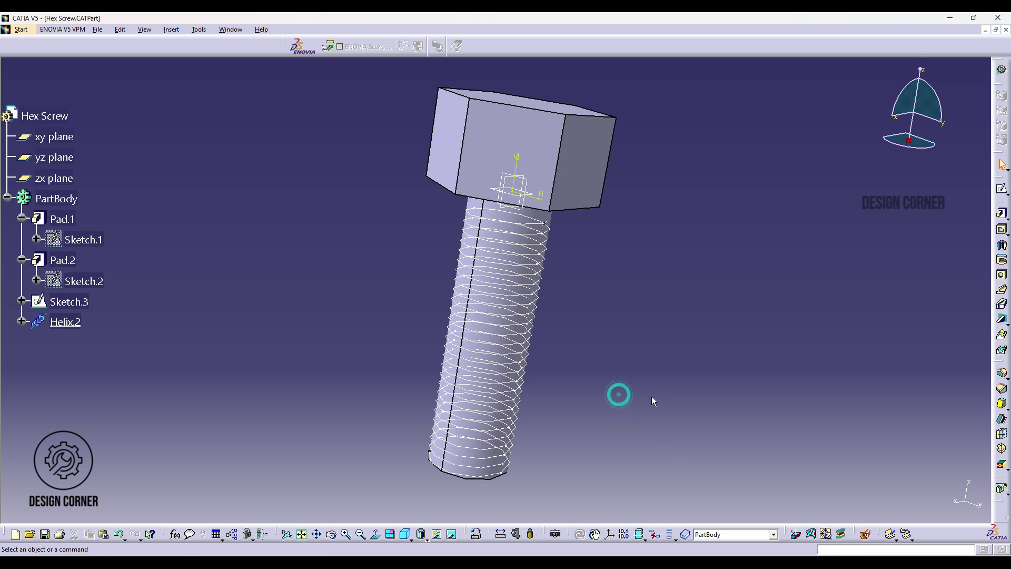
Start a sketch on the yz plane and draw a closed trapezoid beside the shank with slanted sides about 2.5 mm long, wider side outward
click(63, 159)
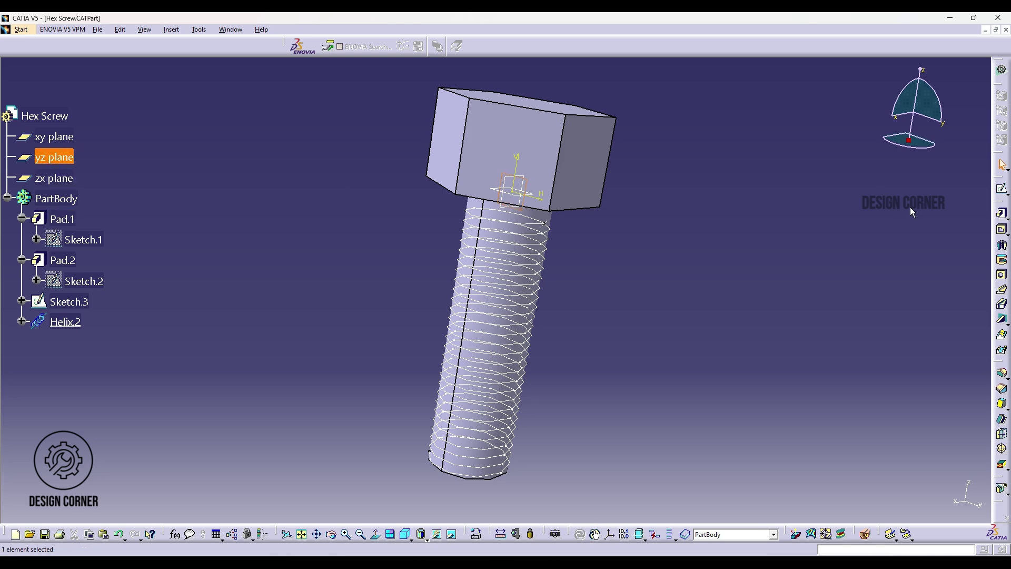
click(1002, 188)
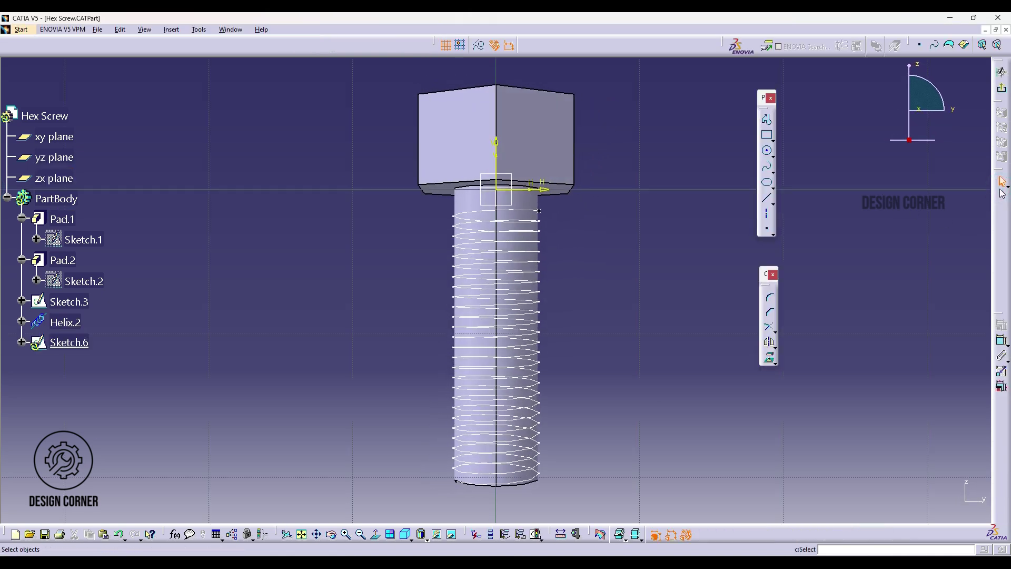
click(767, 120)
click(589, 214)
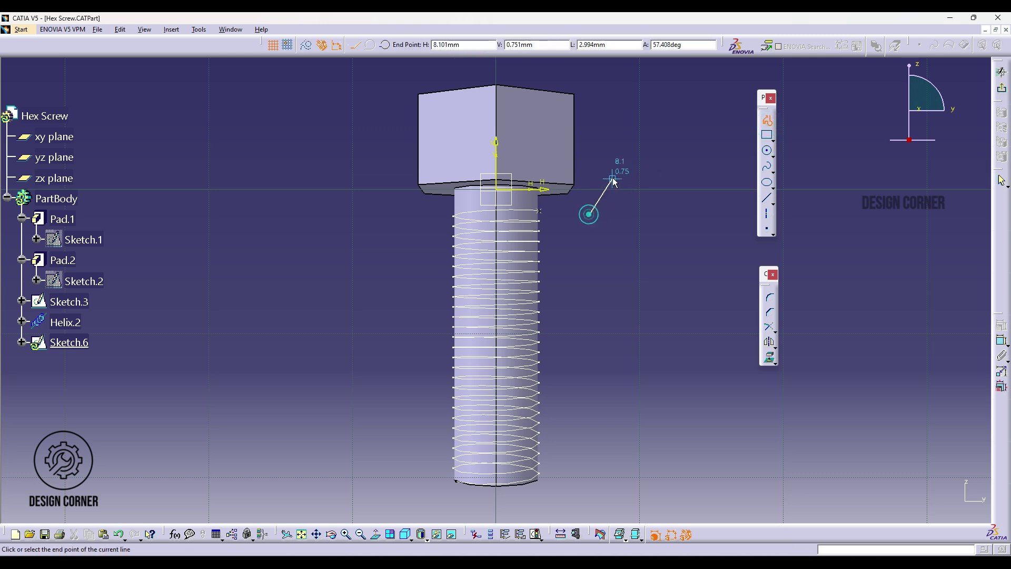
click(624, 243)
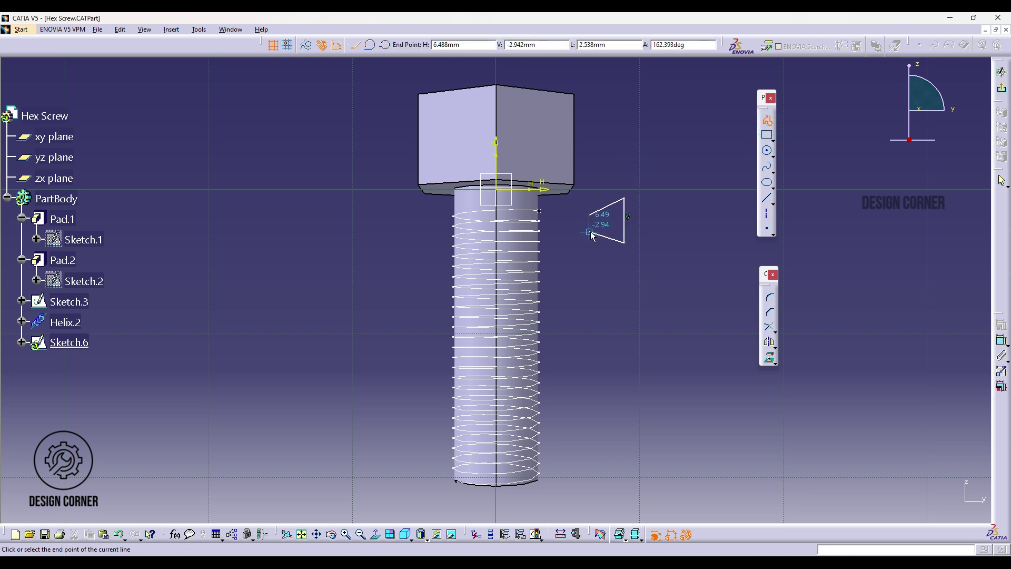
click(591, 216)
Draw a horizontal line from the helix's starting point outward across the trapezoid
click(767, 198)
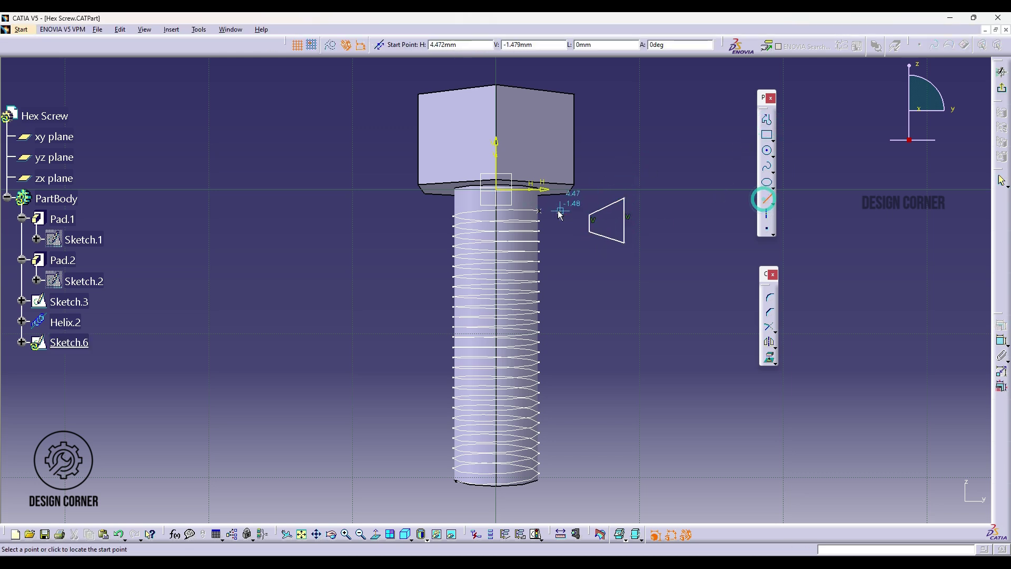
click(539, 211)
click(642, 209)
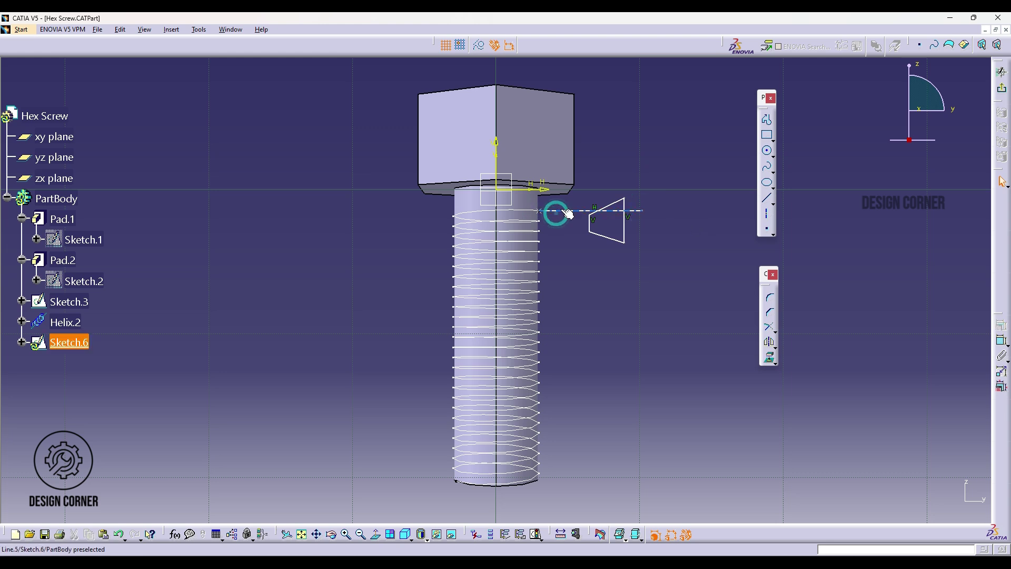
Constrain the horizontal line's inner endpoint to be coincident with the point in Sketch.3
drag(558, 211, 576, 204)
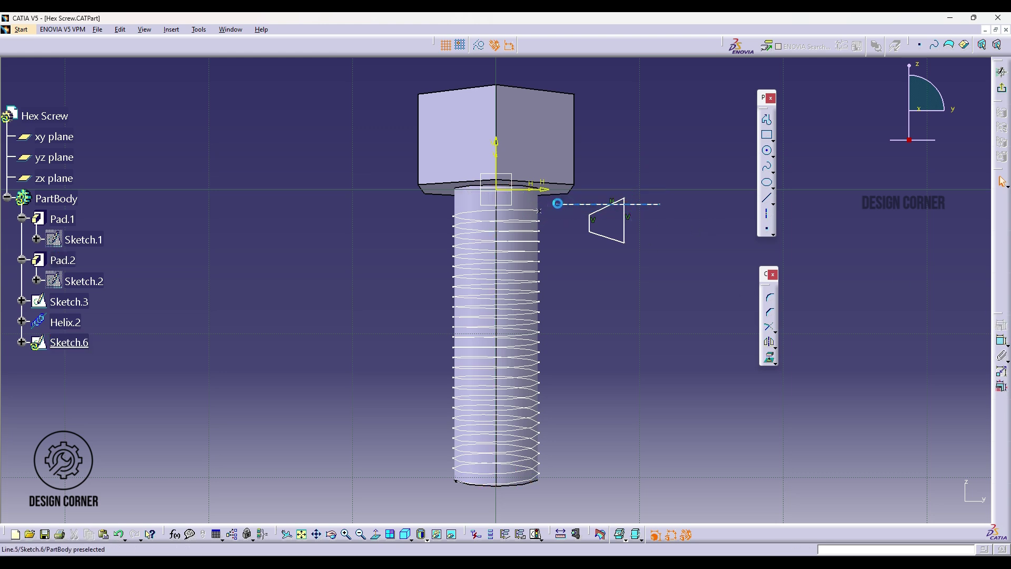
ctrl+click(560, 207)
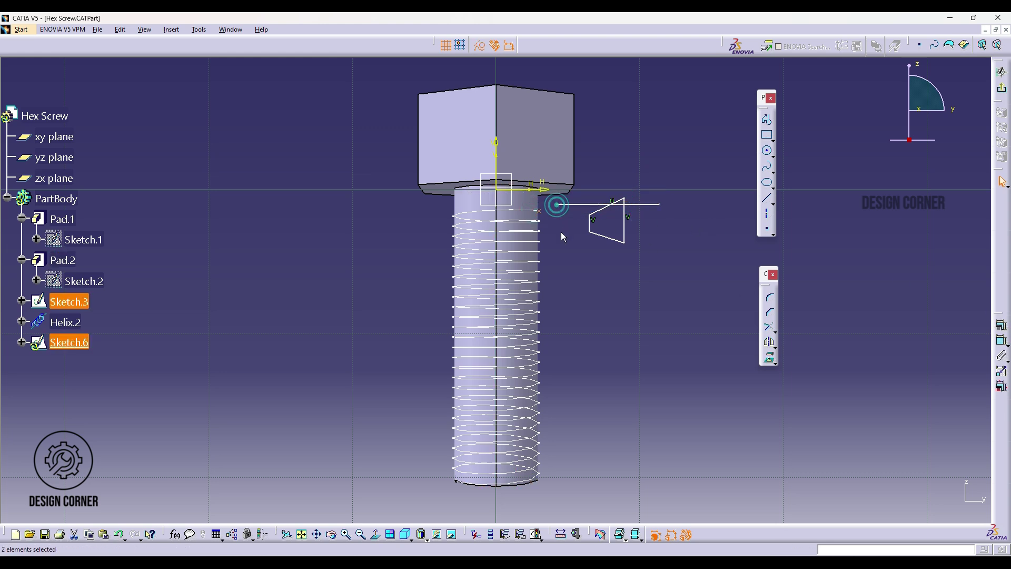
click(998, 327)
click(928, 405)
click(924, 507)
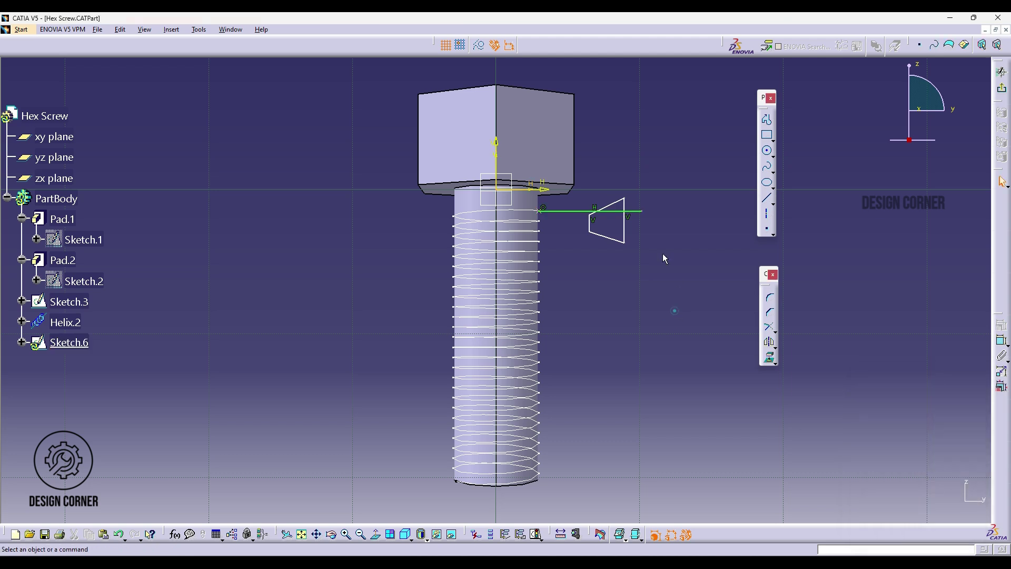
right_click(572, 212)
click(732, 279)
click(766, 214)
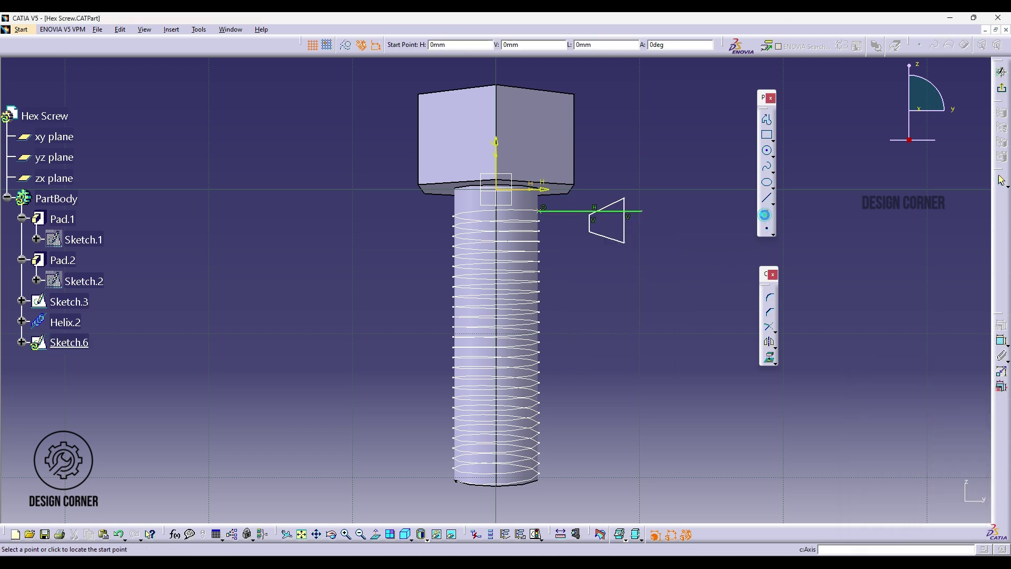
click(567, 212)
key(Escape)
click(766, 214)
click(576, 212)
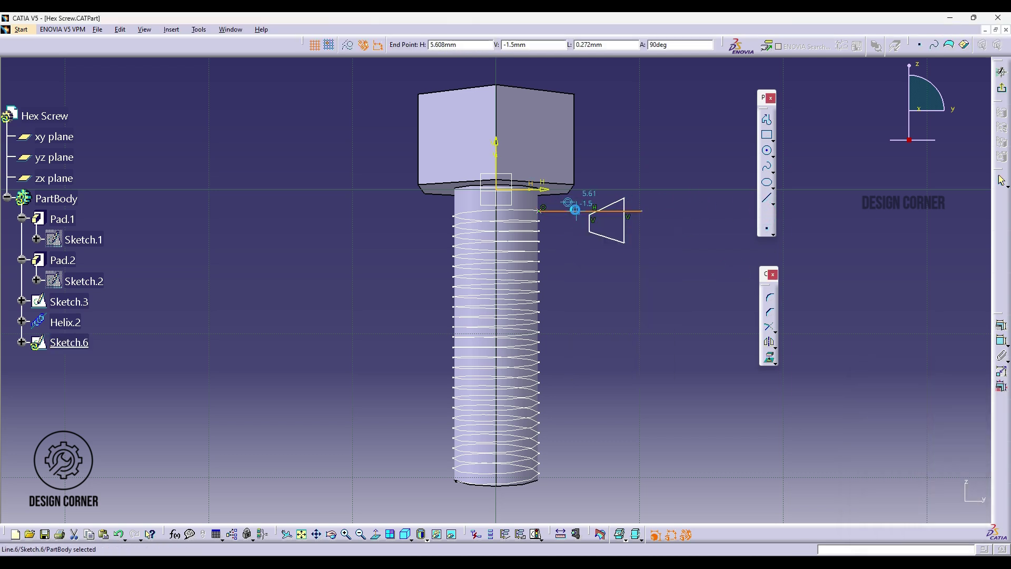
Convert the horizontal line through the trapezoid into a sketch axis
click(573, 211)
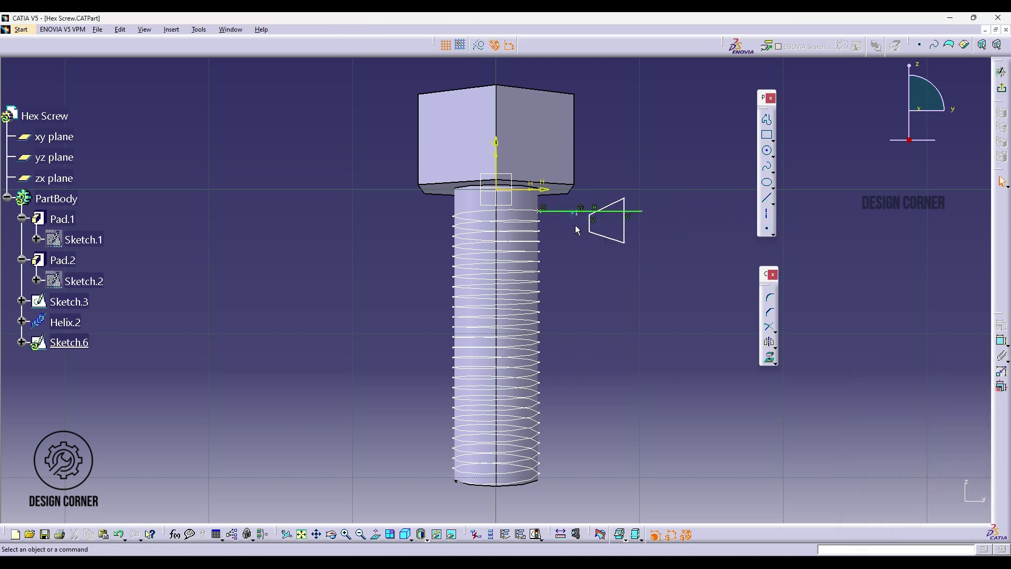
click(766, 215)
click(302, 534)
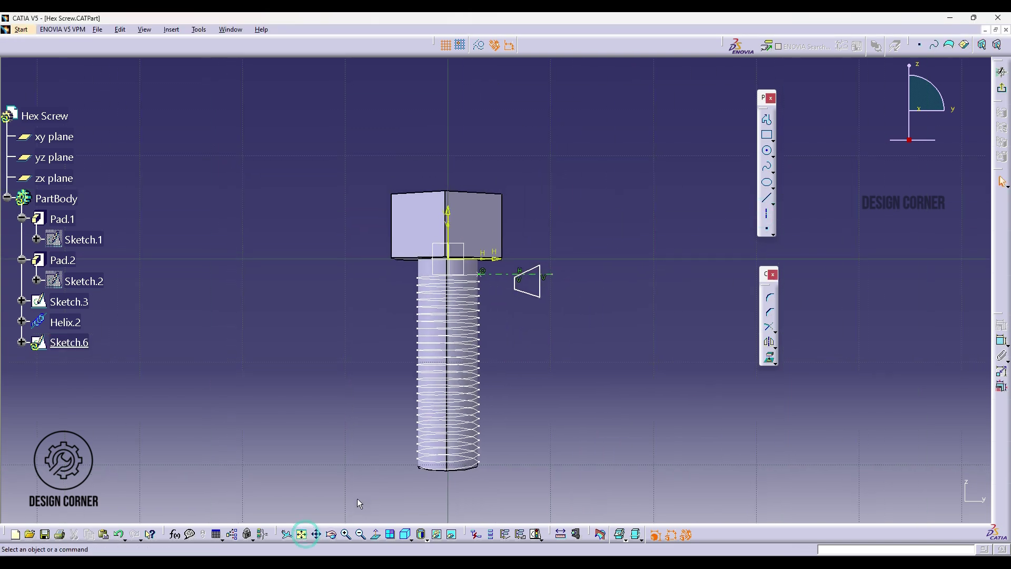
Constrain the trapezoid's two slanted sides to be symmetric about the horizontal axis line
click(346, 535)
click(346, 535)
click(347, 536)
click(347, 535)
click(346, 535)
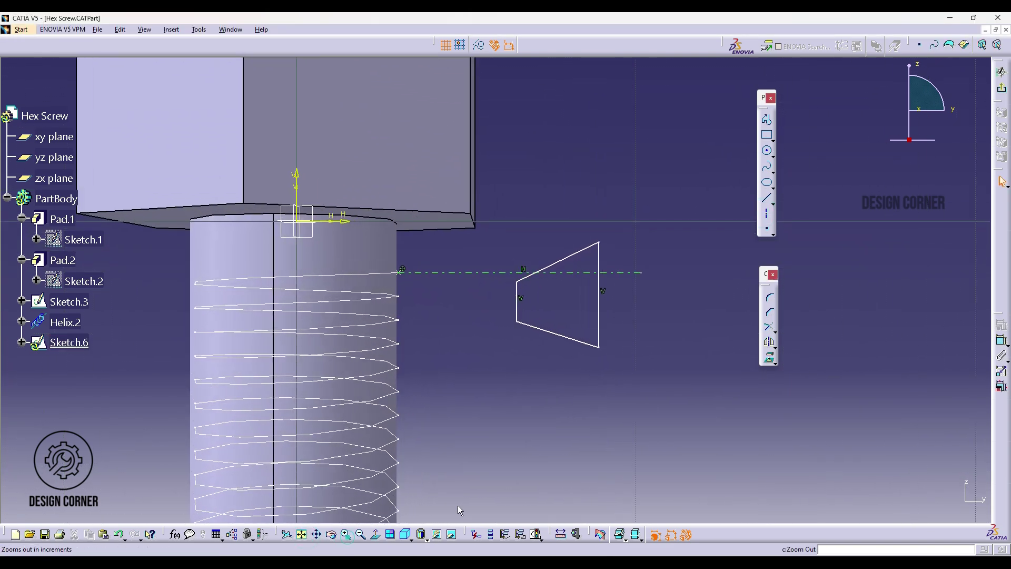
click(346, 535)
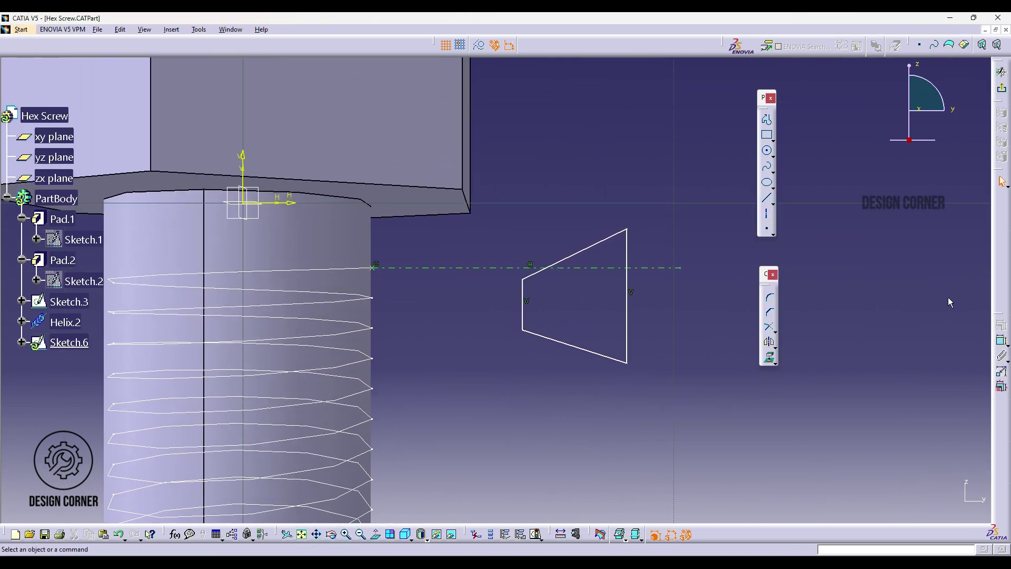
click(1002, 341)
click(871, 466)
click(924, 508)
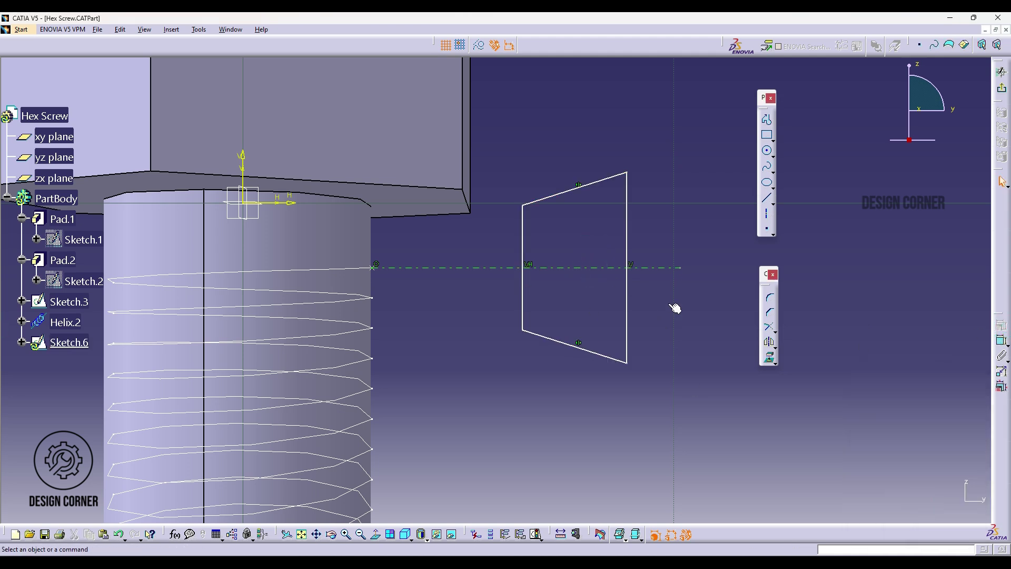
Dimension the trapezoid's narrow side to 0.3 mm and move the profile inward so its narrow end lies inside the shank
click(524, 293)
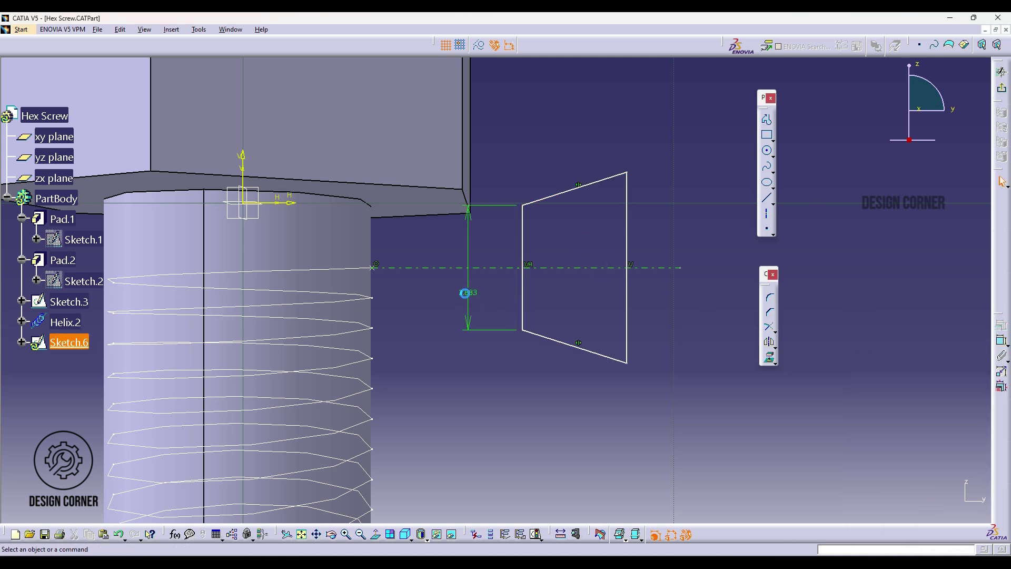
double_click(465, 293)
text(0.3)
key(Return)
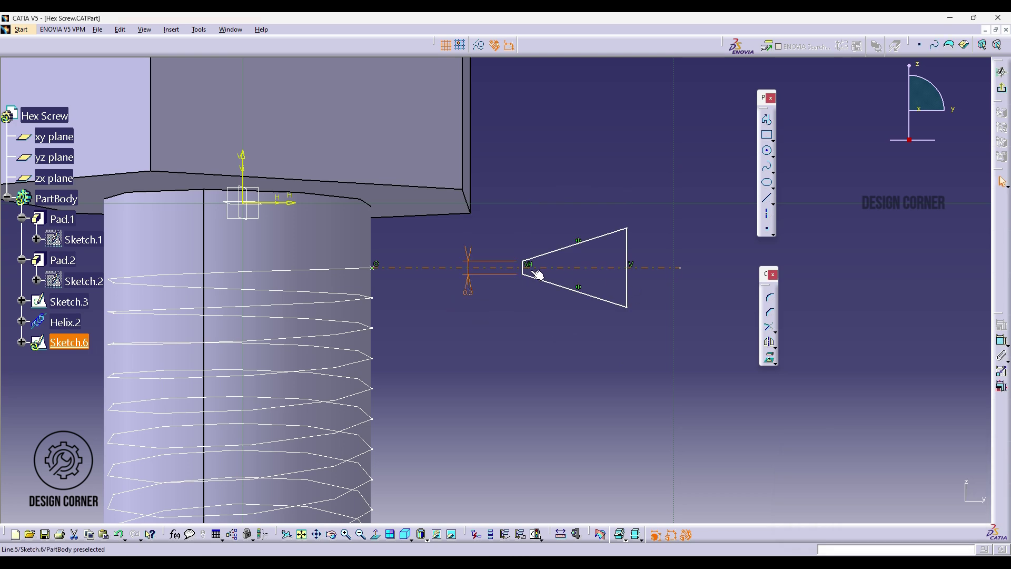
mouse_move(522, 274)
mouse_down()
mouse_move(544, 286)
mouse_move(489, 278)
mouse_up()
drag(701, 275, 449, 268)
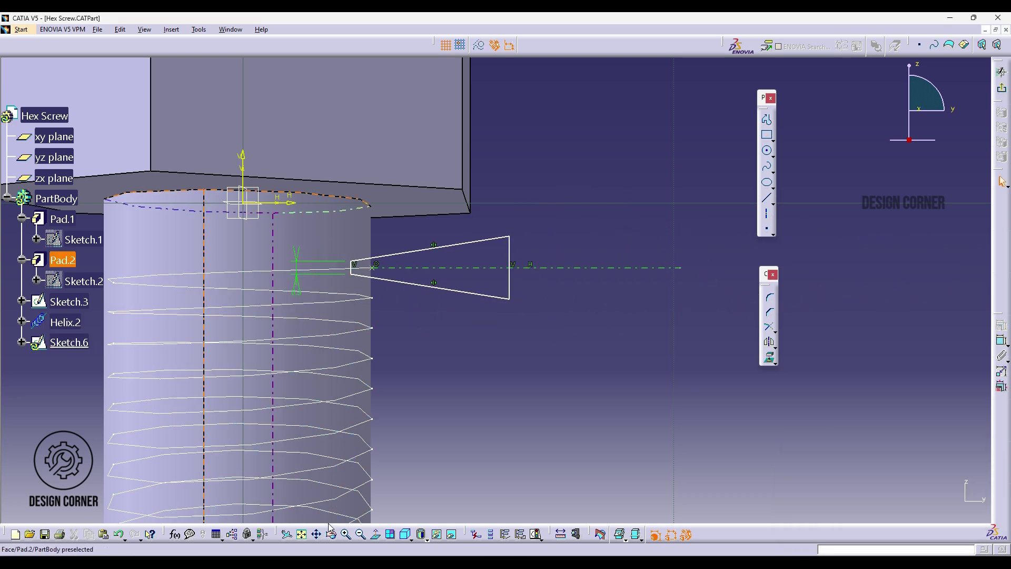
Dimension the distance from the helix's starting point to the trapezoid's narrow side and set it to 0.4 mm
click(346, 534)
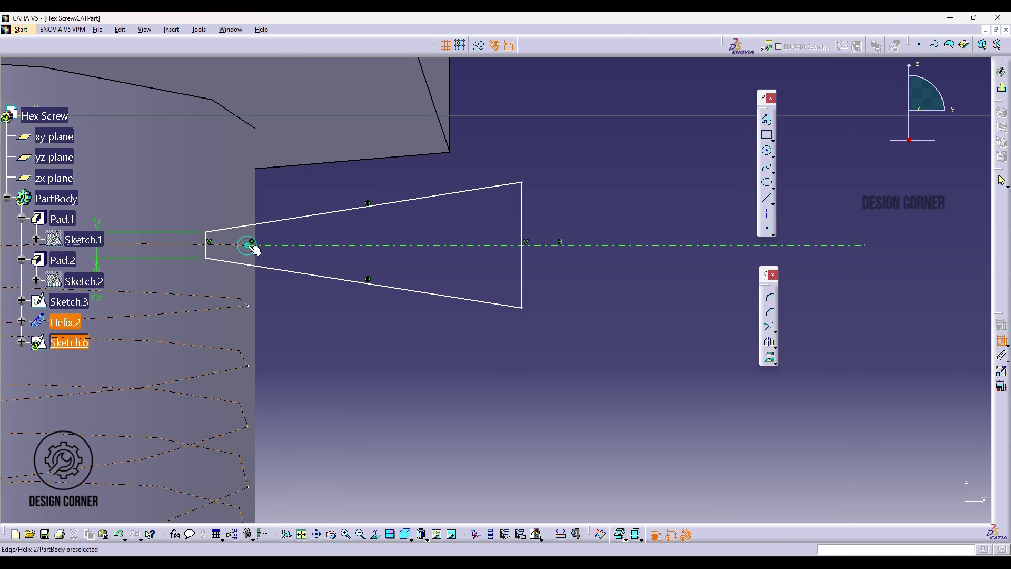
click(1002, 342)
click(248, 244)
click(204, 237)
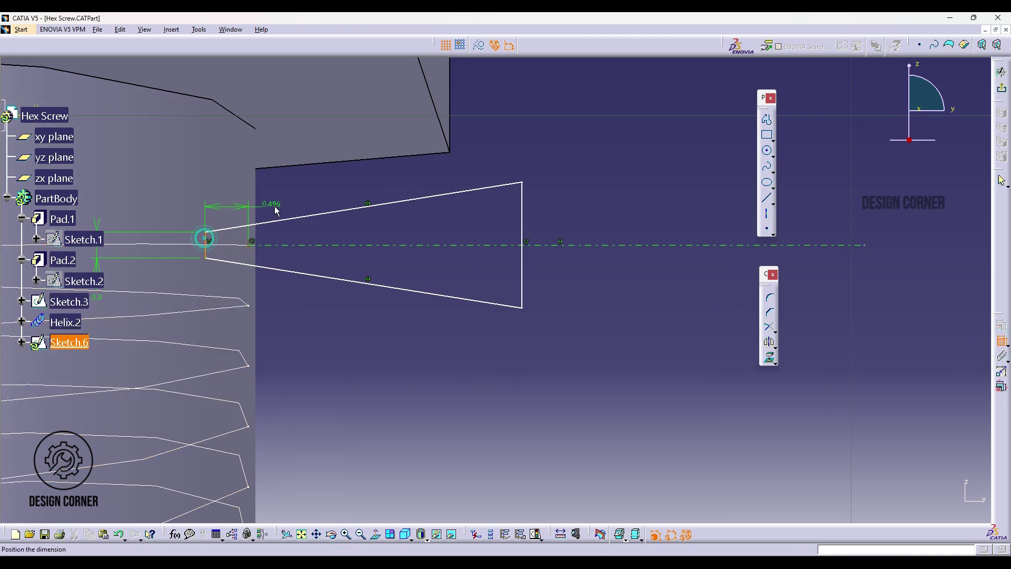
click(281, 206)
double_click(281, 205)
text(0.496mm)
key(Return)
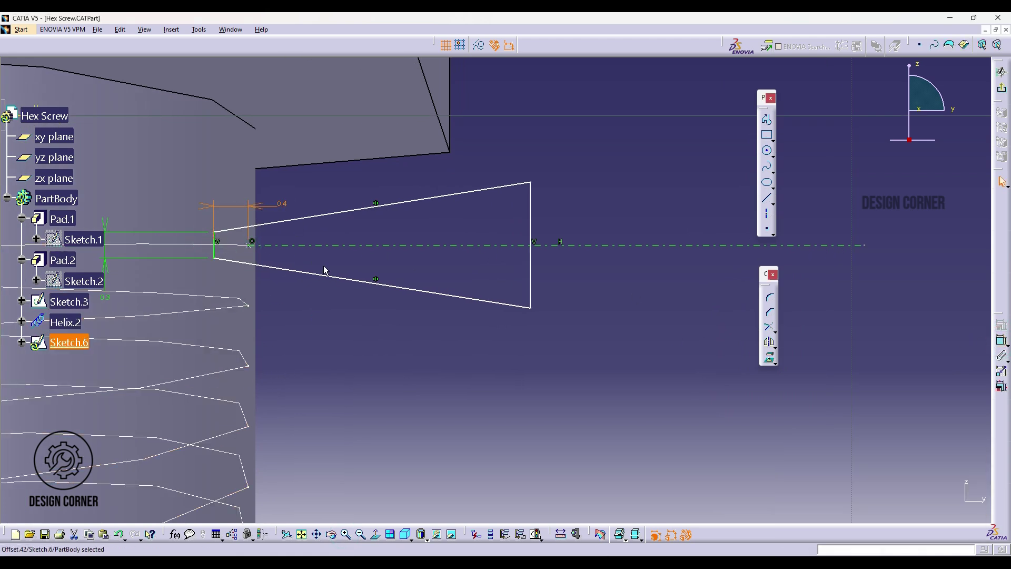
Set the angle between the trapezoid's two slanted sides to 45 degrees
click(472, 194)
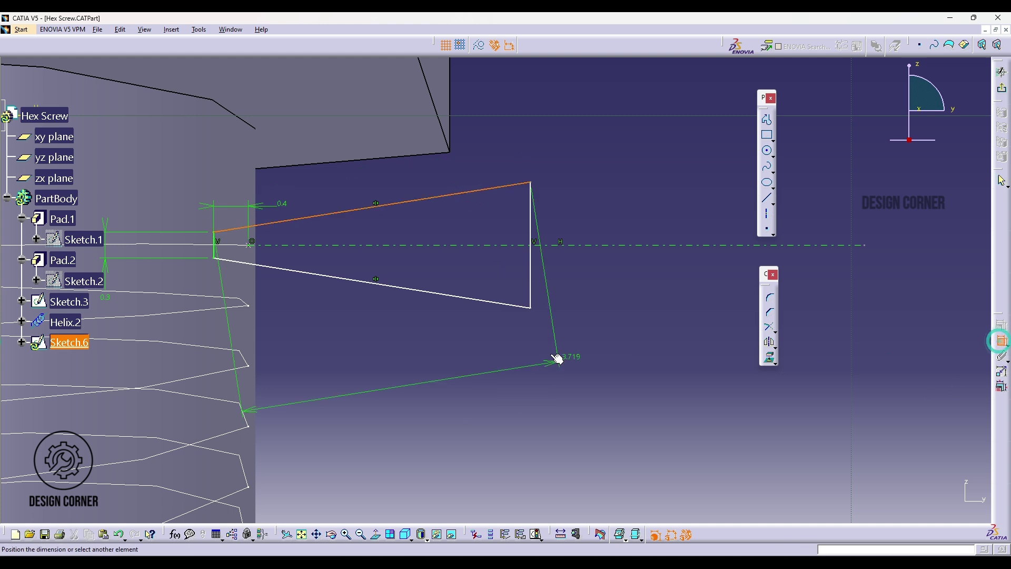
click(462, 297)
click(477, 270)
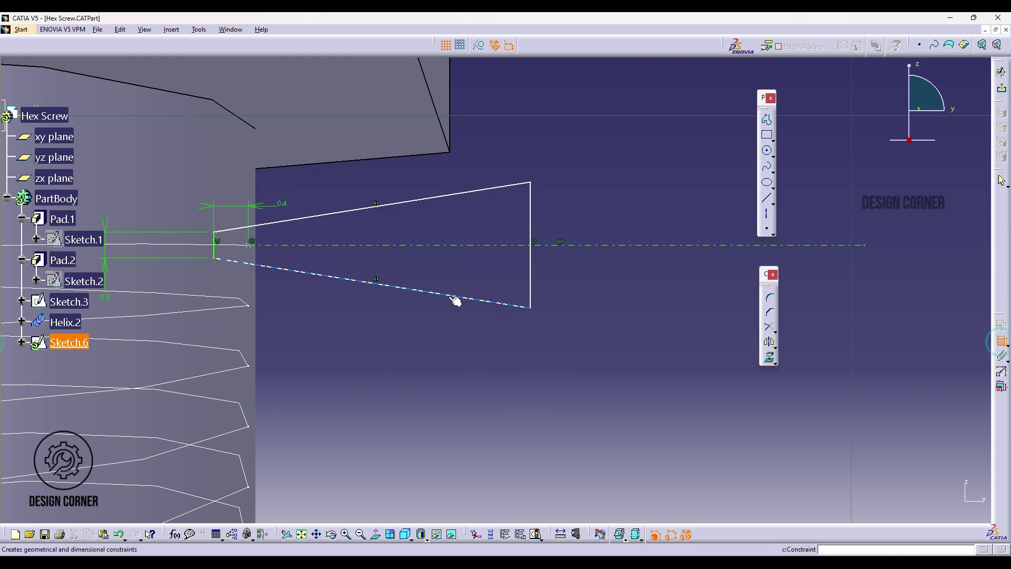
double_click(469, 237)
text(45)
key(Return)
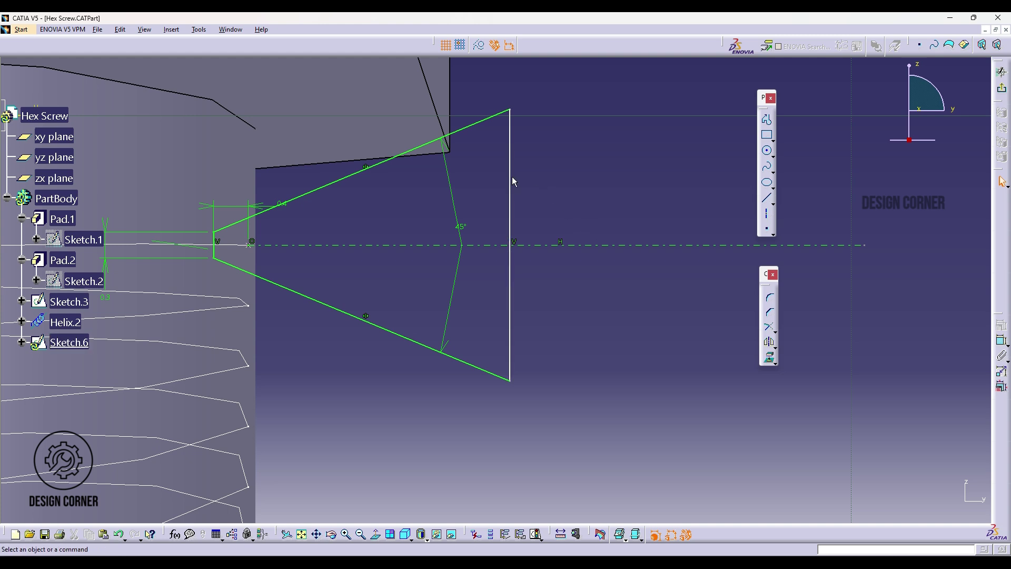
Pull the trapezoid's wide side closer to the shank, dimension its length at about 1.2 mm, and exit the sketch
mouse_move(513, 181)
mouse_down()
mouse_move(395, 223)
mouse_move(348, 282)
mouse_move(357, 287)
mouse_up()
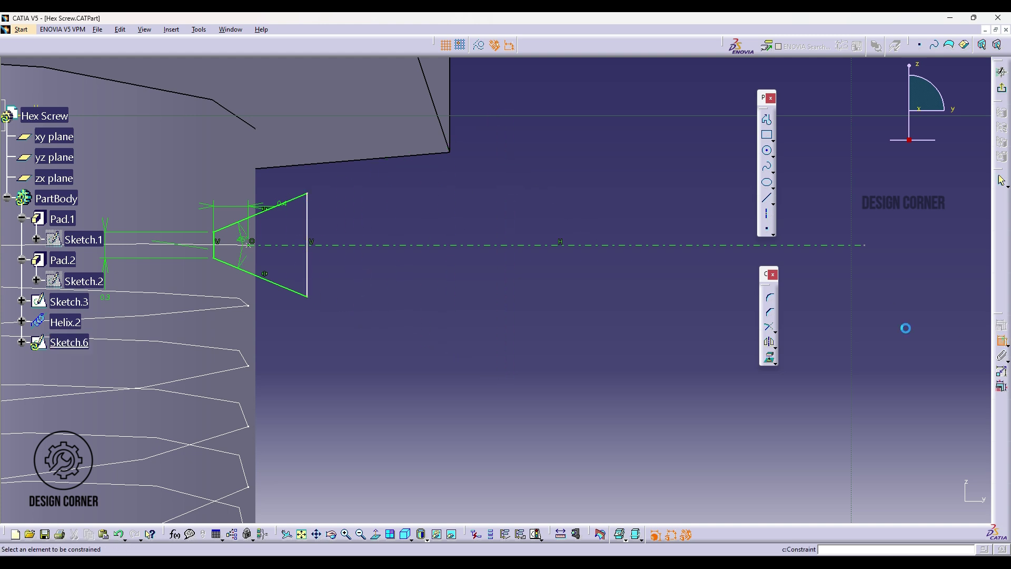
click(307, 232)
click(342, 219)
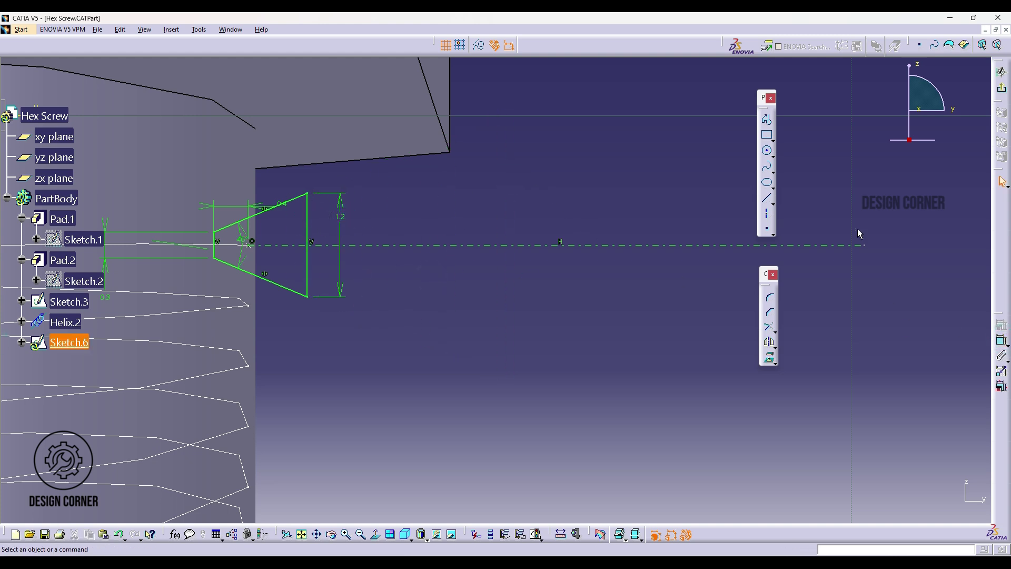
click(1003, 91)
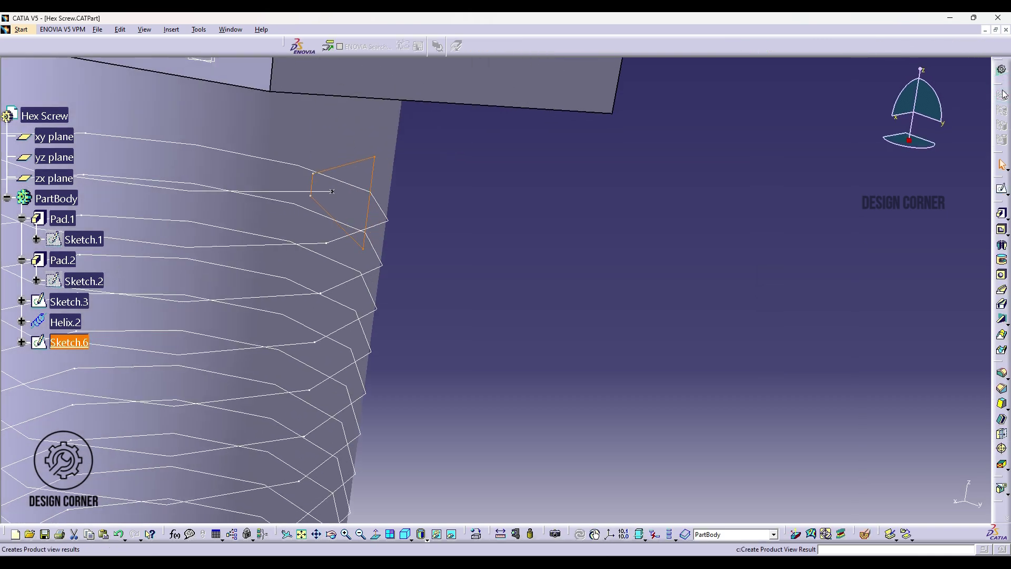
Start a Slot with the trapezoid Sketch.6 as profile and Helix.2 as center curve
click(921, 244)
click(1002, 304)
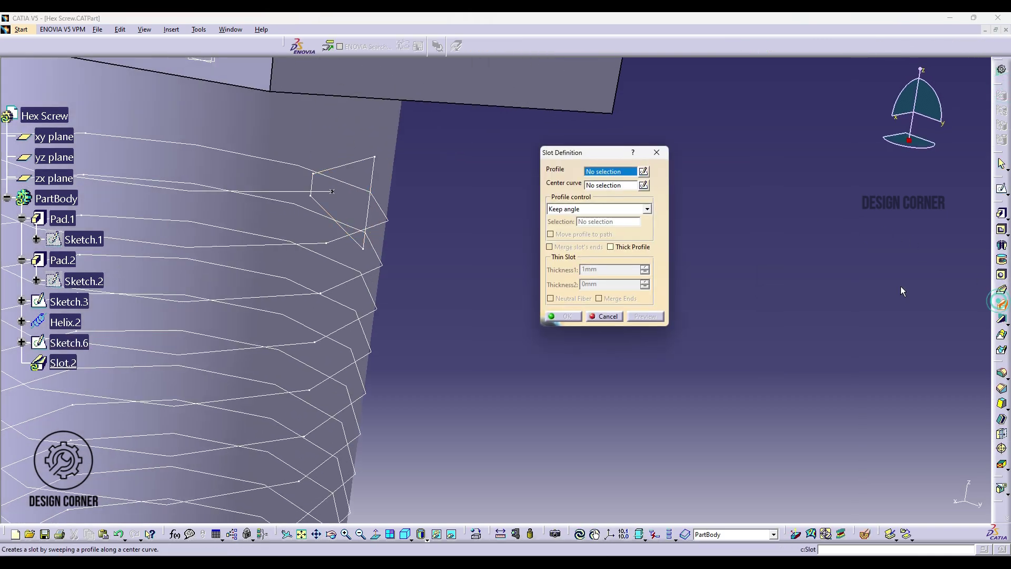
click(374, 166)
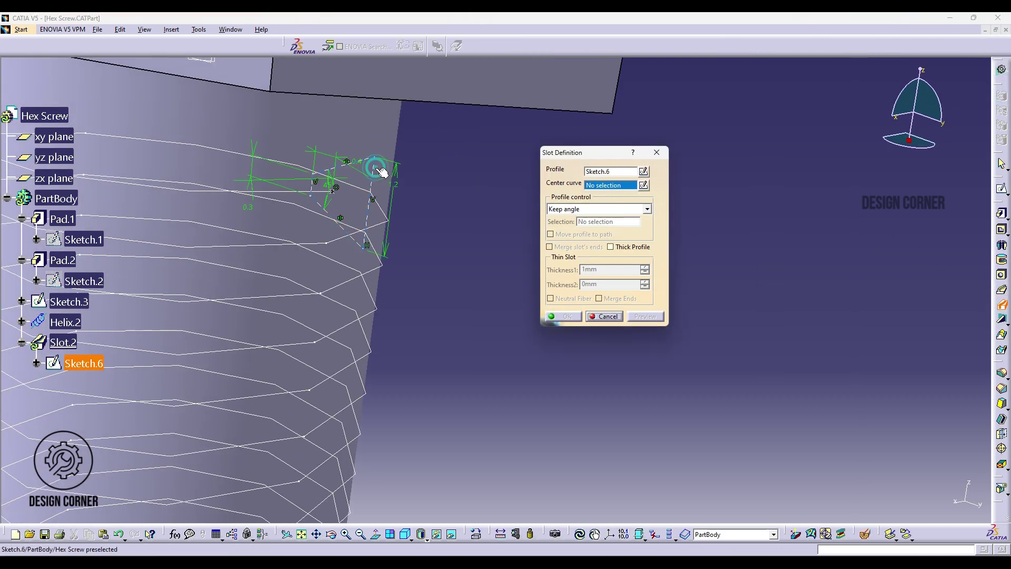
click(272, 195)
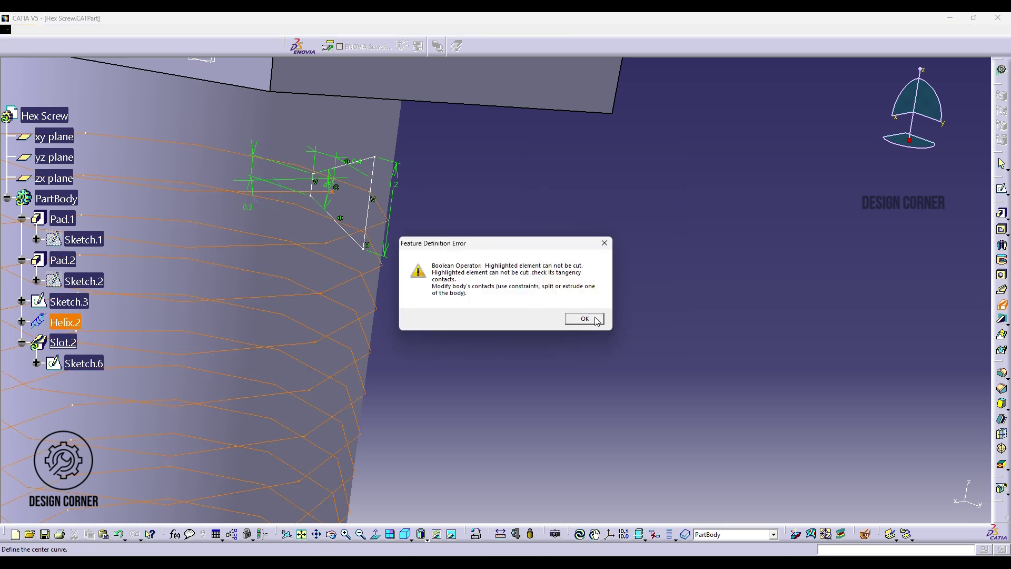
click(595, 320)
Set the slot's profile control to Reference surface using the shank's cylindrical face, and create the thread cut
click(647, 210)
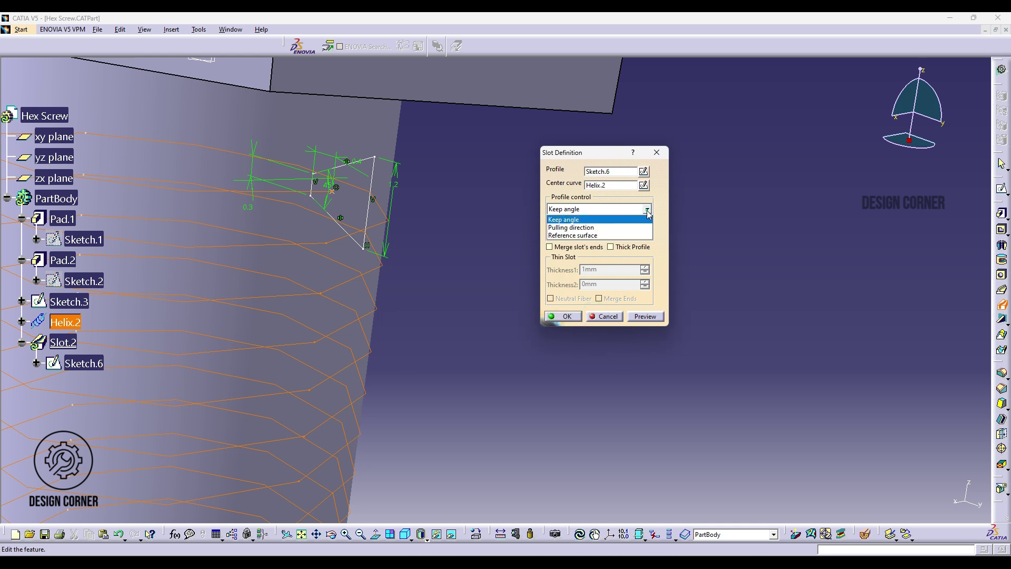
click(611, 232)
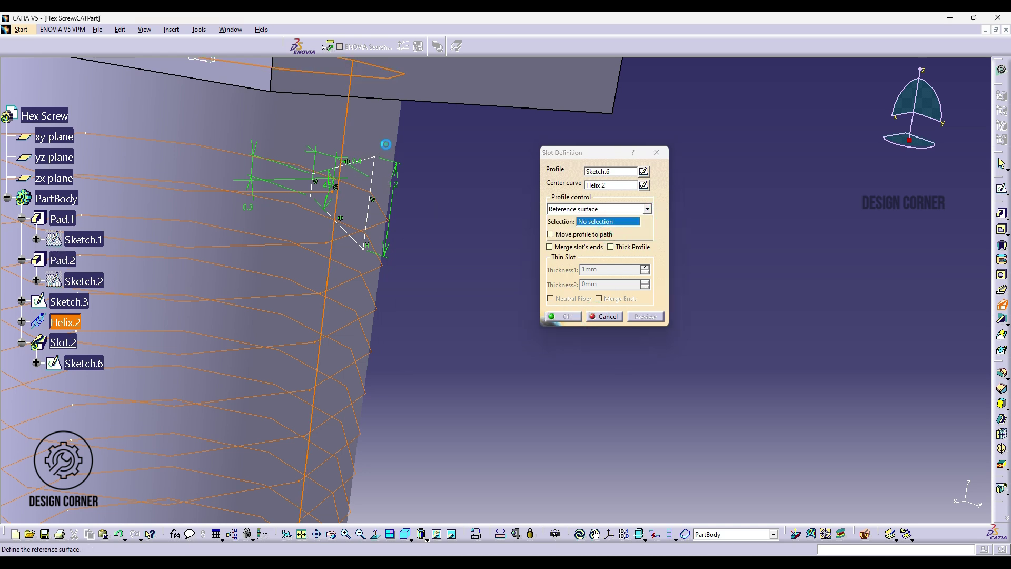
click(393, 149)
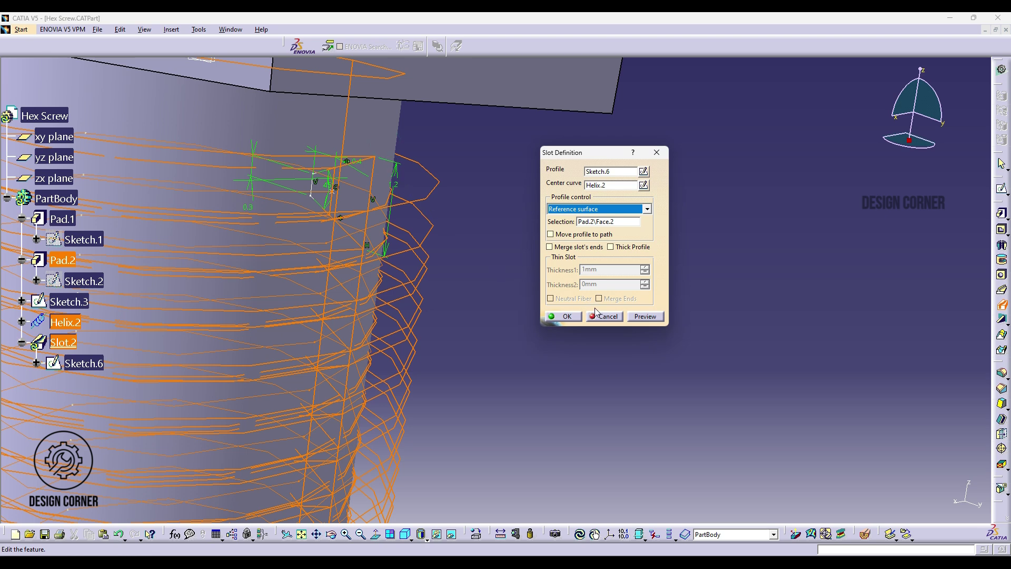
click(567, 316)
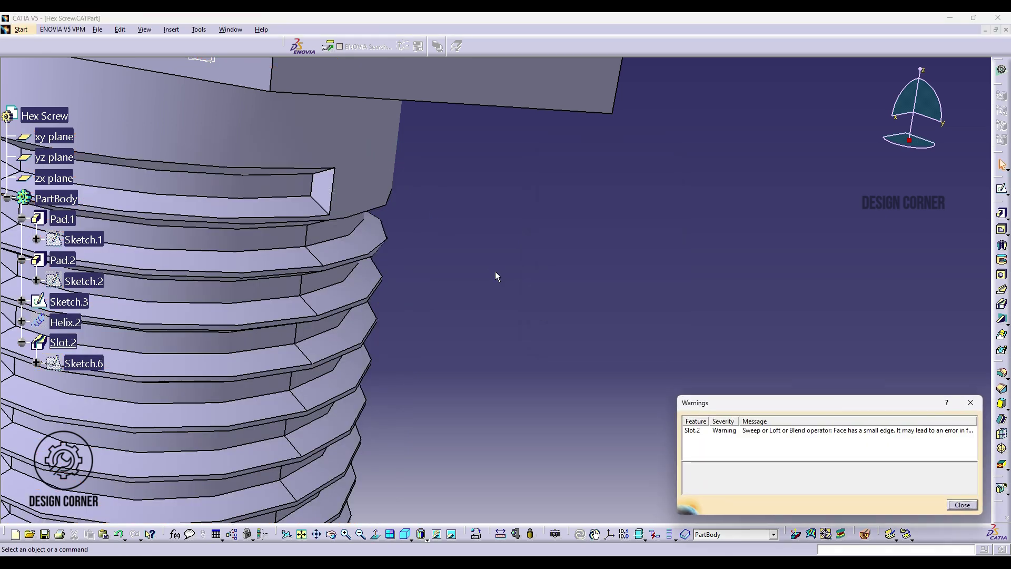
click(963, 505)
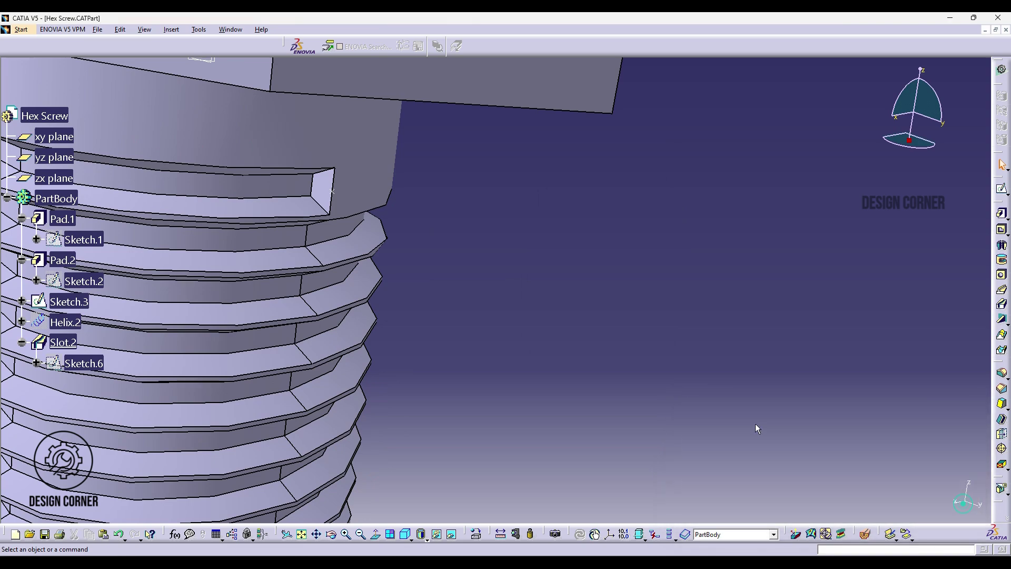
Hide the xy, yz and zx planes and Sketch.3, and collapse the PartBody branch in the tree
click(301, 534)
middle_drag(573, 359, 346, 359)
click(407, 534)
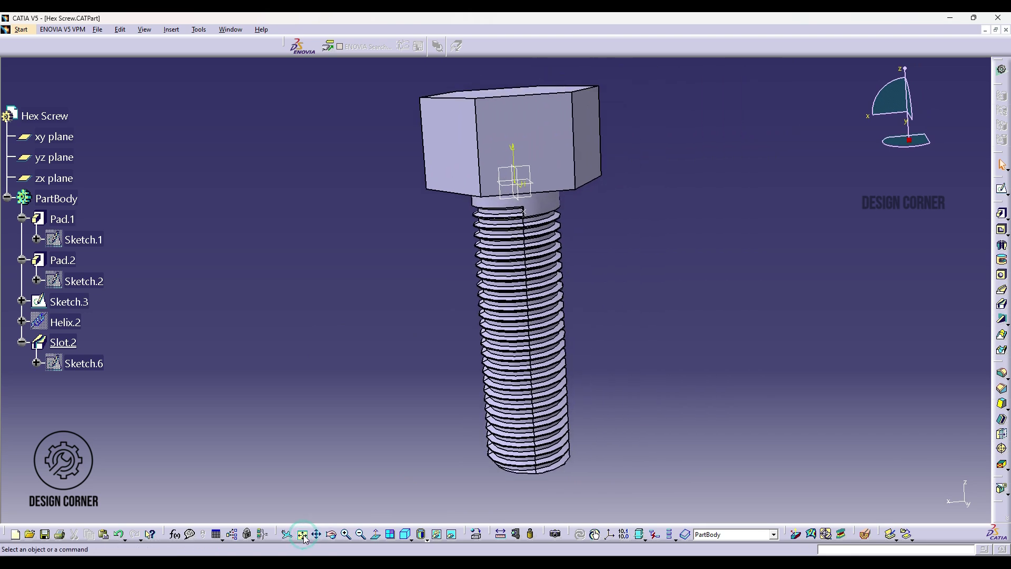
click(48, 137)
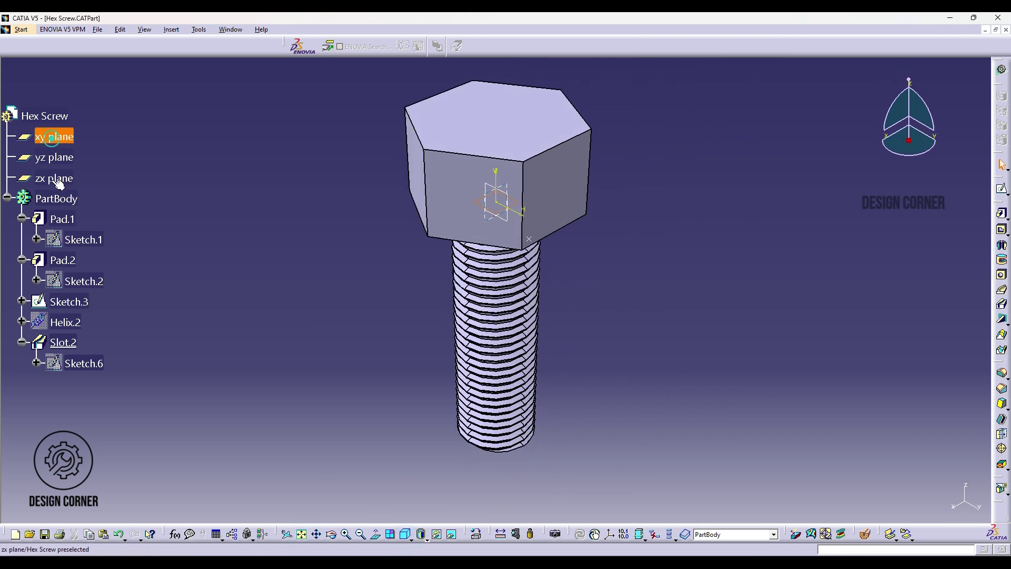
shift+click(52, 176)
right_click(51, 176)
click(71, 209)
right_click(100, 282)
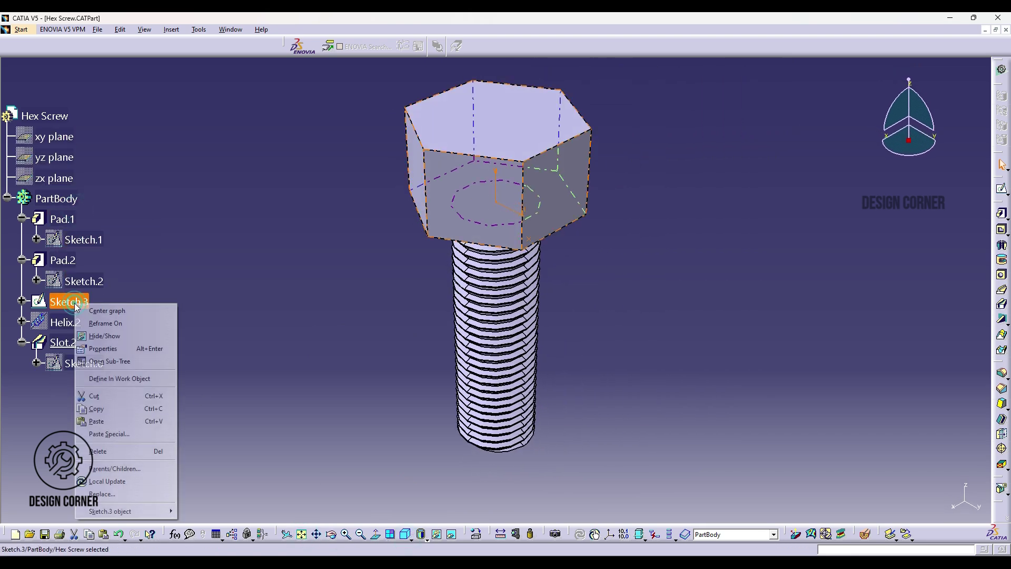
click(113, 348)
click(7, 197)
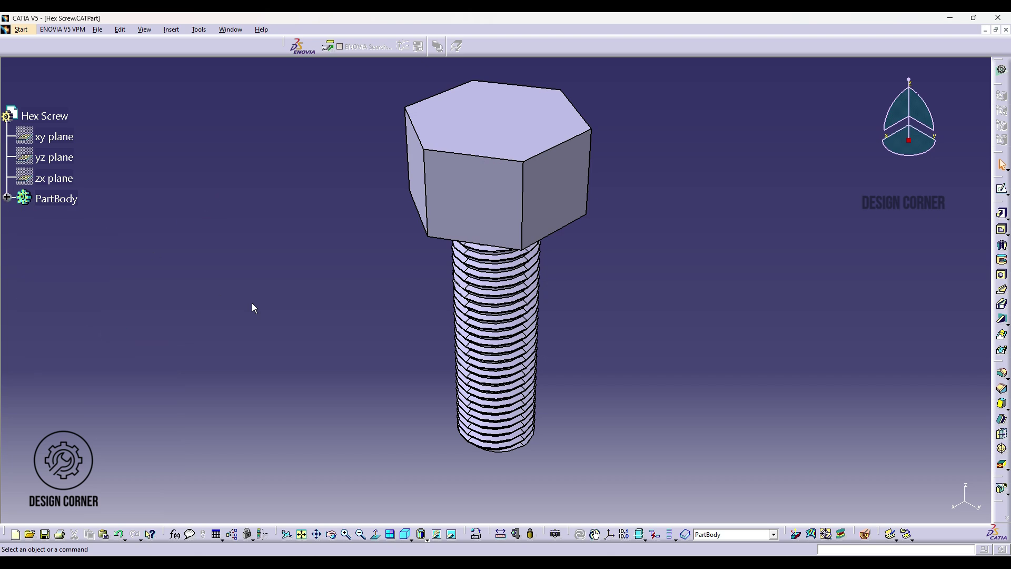
Show the yz plane, start a sketch on it, and draw a right triangle with legs about 3 mm beside the head's upper corner
right_click(47, 157)
click(74, 190)
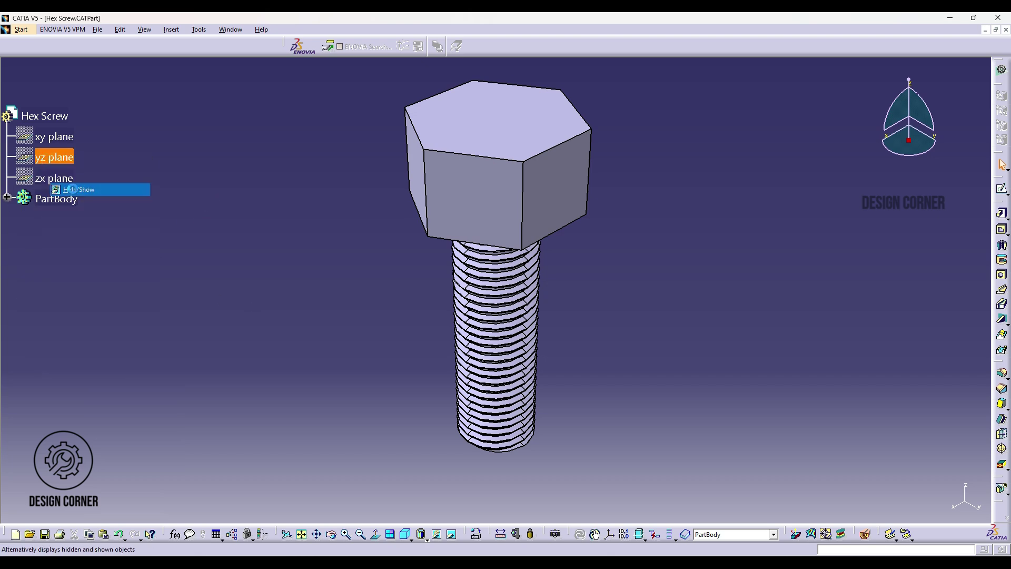
click(494, 198)
click(1002, 189)
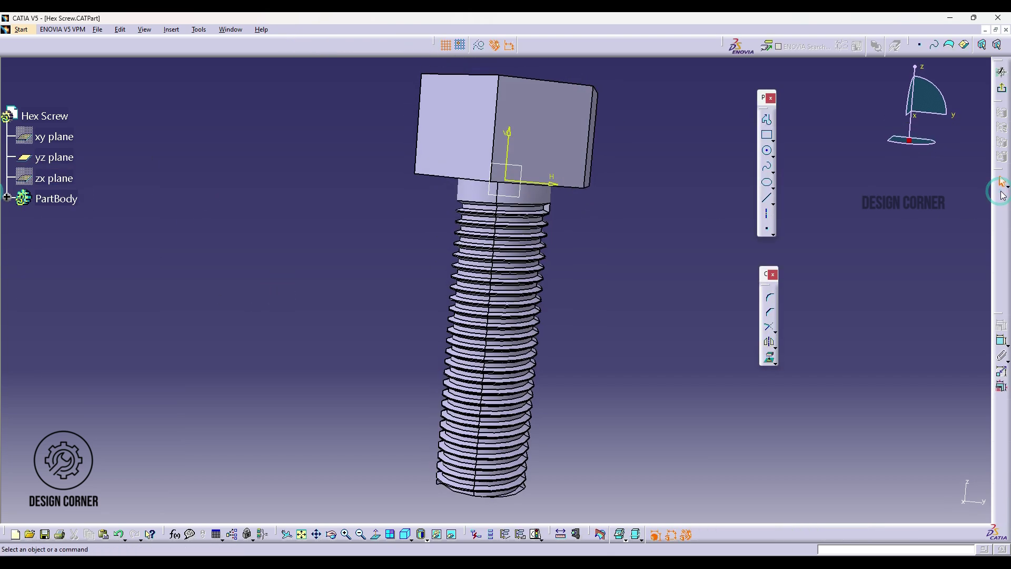
click(767, 199)
click(609, 124)
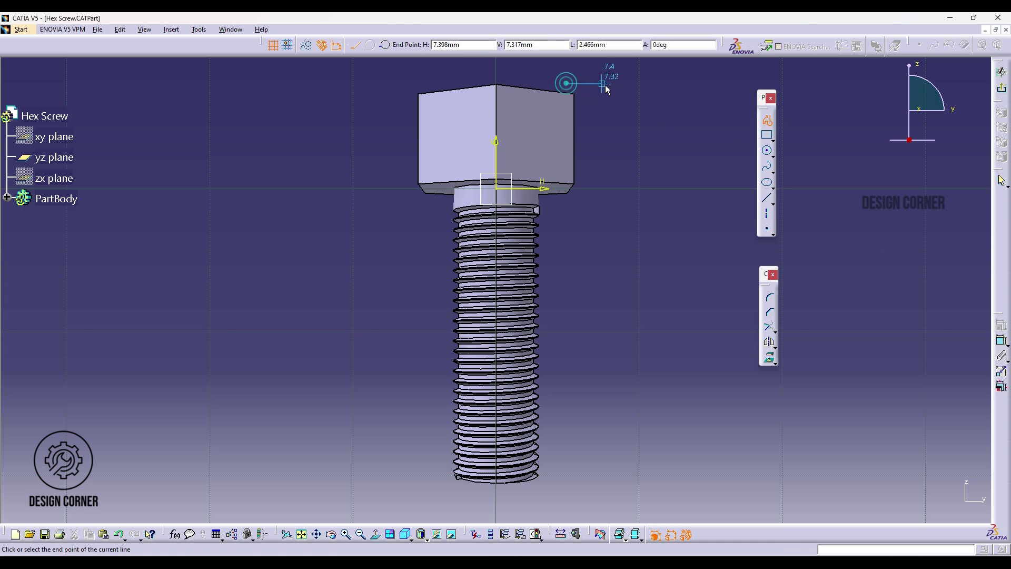
click(563, 89)
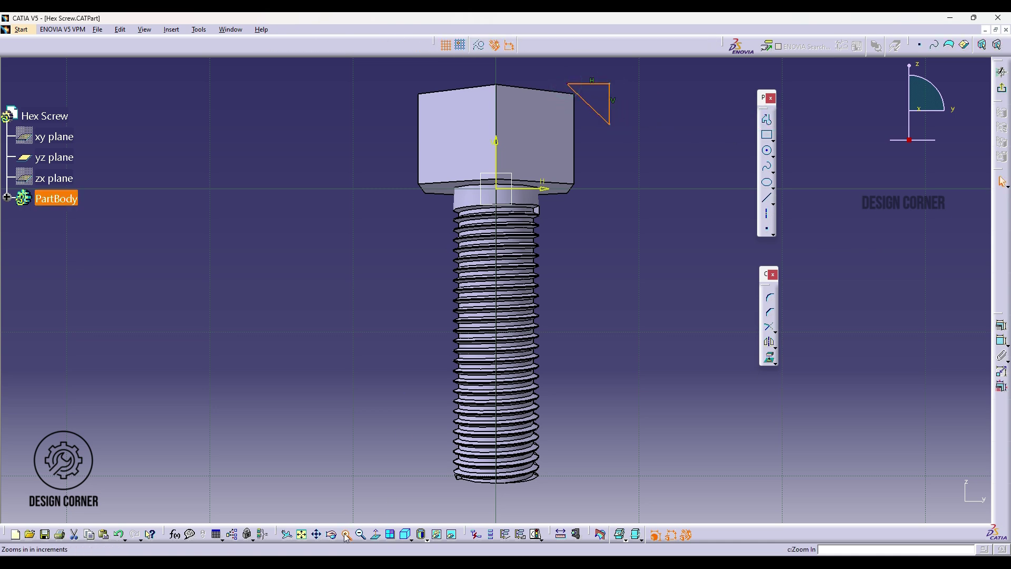
Set the angle between the triangle's horizontal and slanted sides to 30 degrees and move the triangle over the head's upper outer corner
click(345, 534)
drag(443, 210, 387, 463)
click(346, 534)
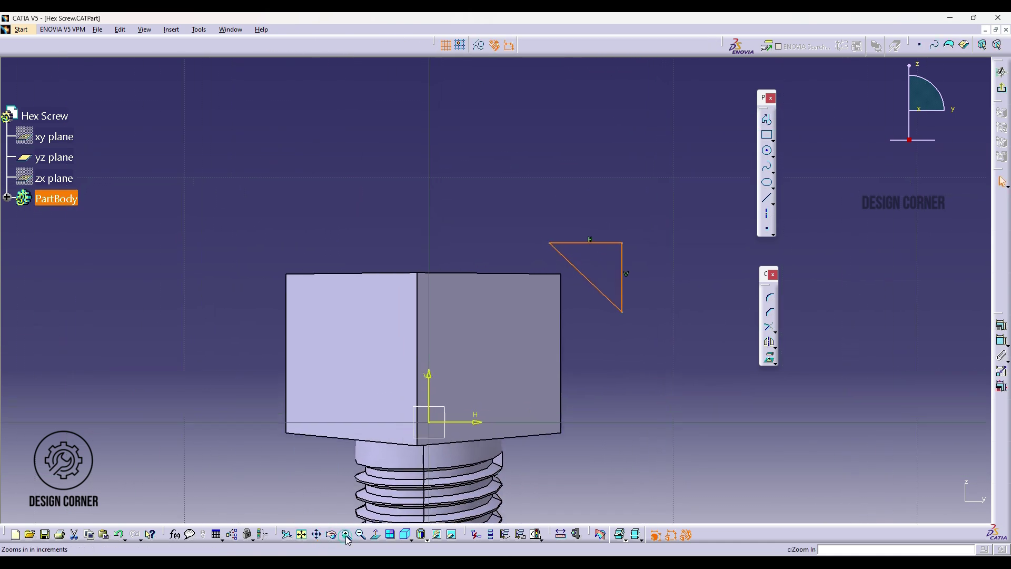
click(645, 385)
click(636, 227)
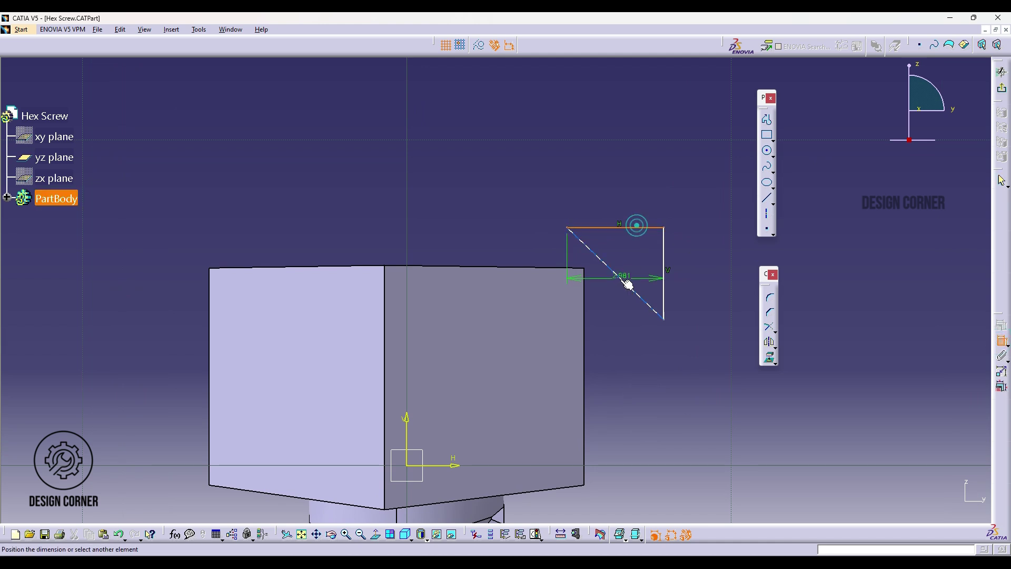
click(626, 284)
click(719, 317)
double_click(711, 303)
text(30)
key(Return)
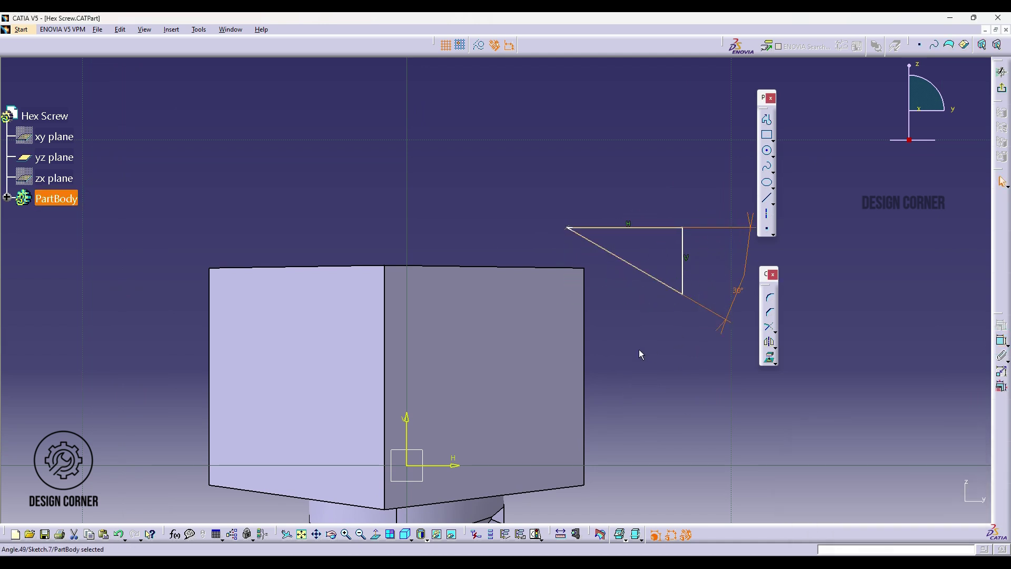
drag(653, 227, 612, 263)
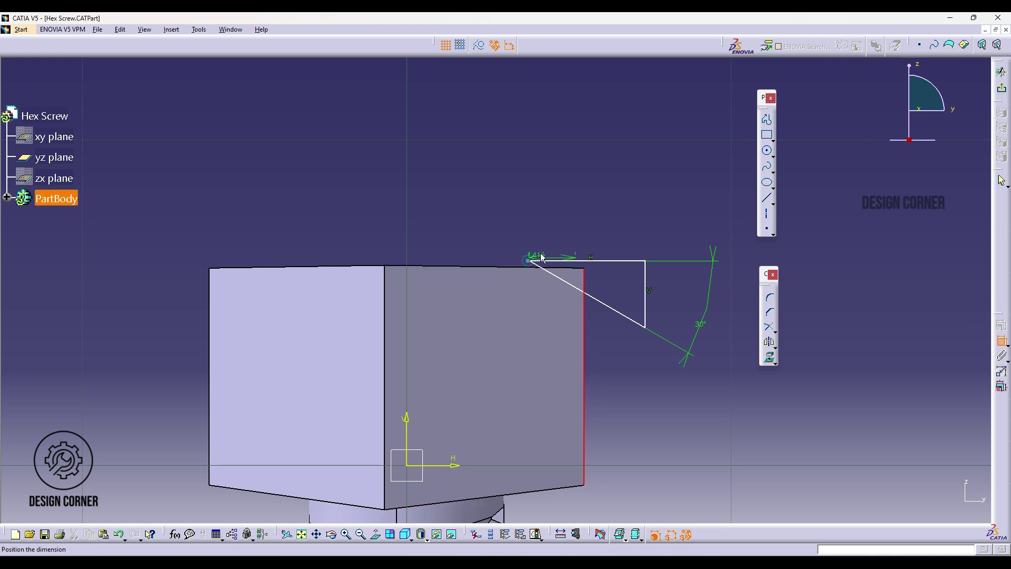
Set the horizontal distance between the triangle's sharp corner and the head's side edge to 1 mm
click(551, 233)
double_click(550, 233)
text(1.416mm)
key(Return)
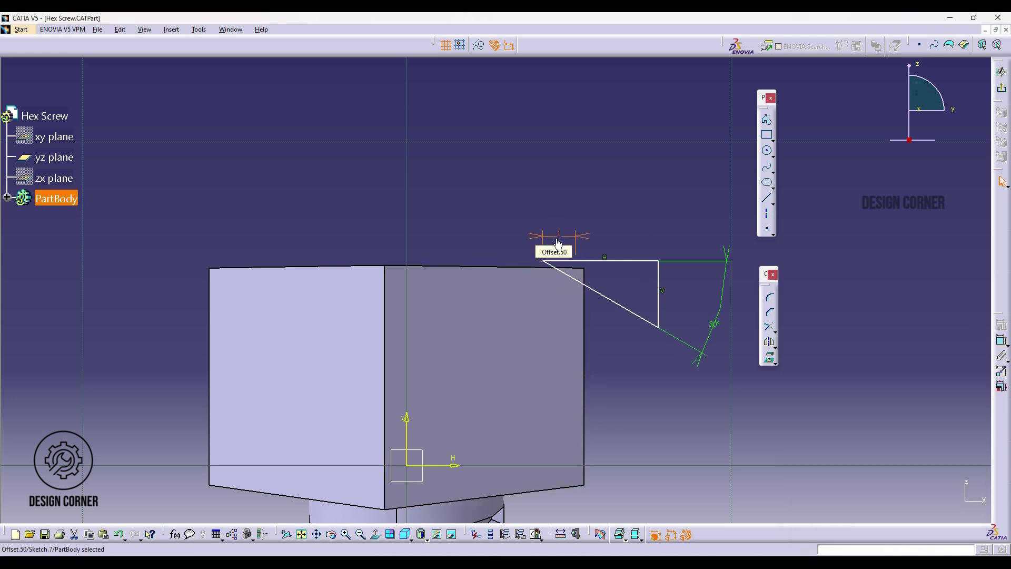
Constrain the triangle's horizontal side to the head's top edge with a vertical offset of 0.2 mm
click(581, 260)
click(1001, 340)
click(530, 267)
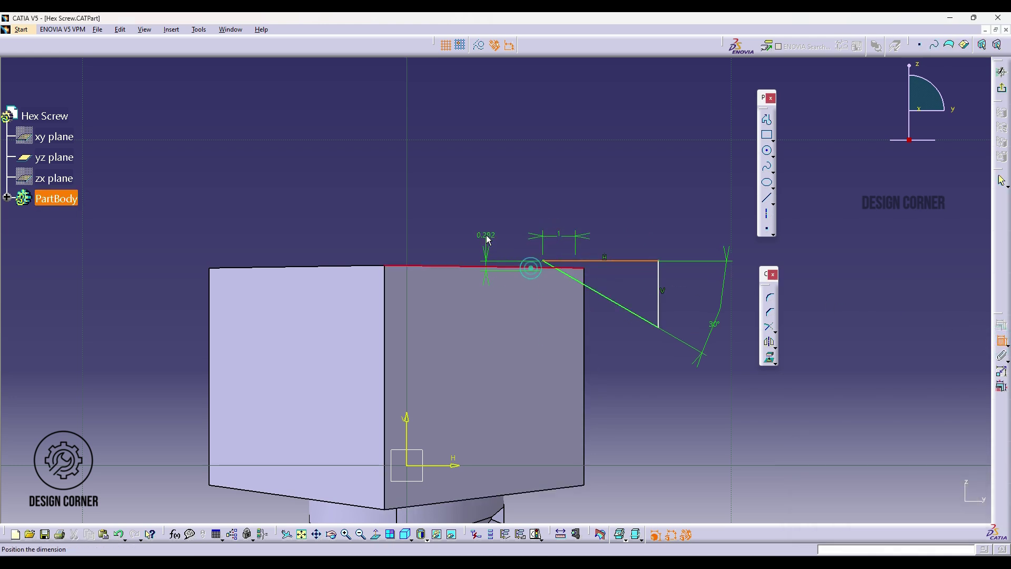
click(487, 227)
double_click(486, 227)
key(Return)
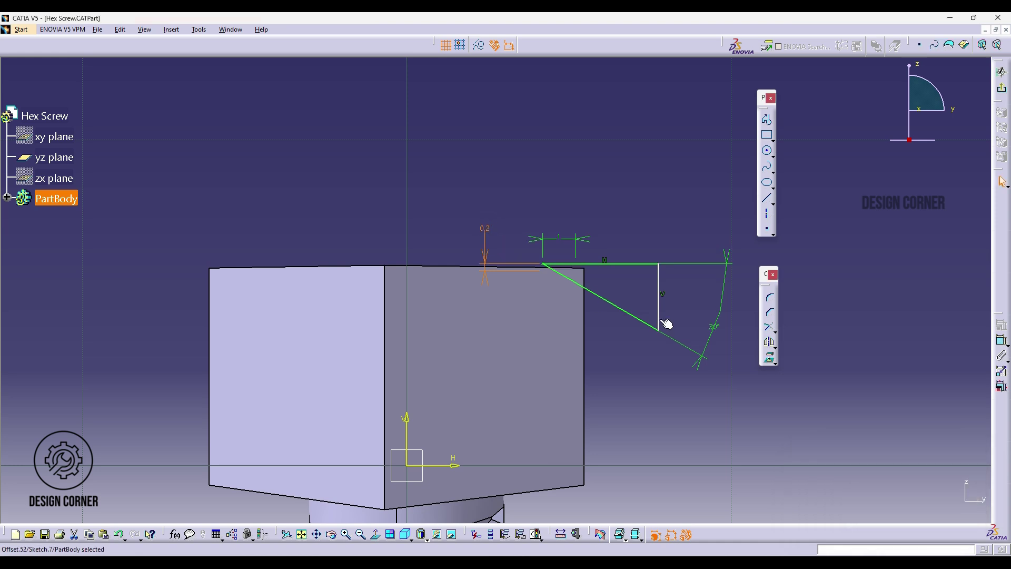
Dimension the triangle's vertical side and exit the sketch
click(658, 287)
click(677, 294)
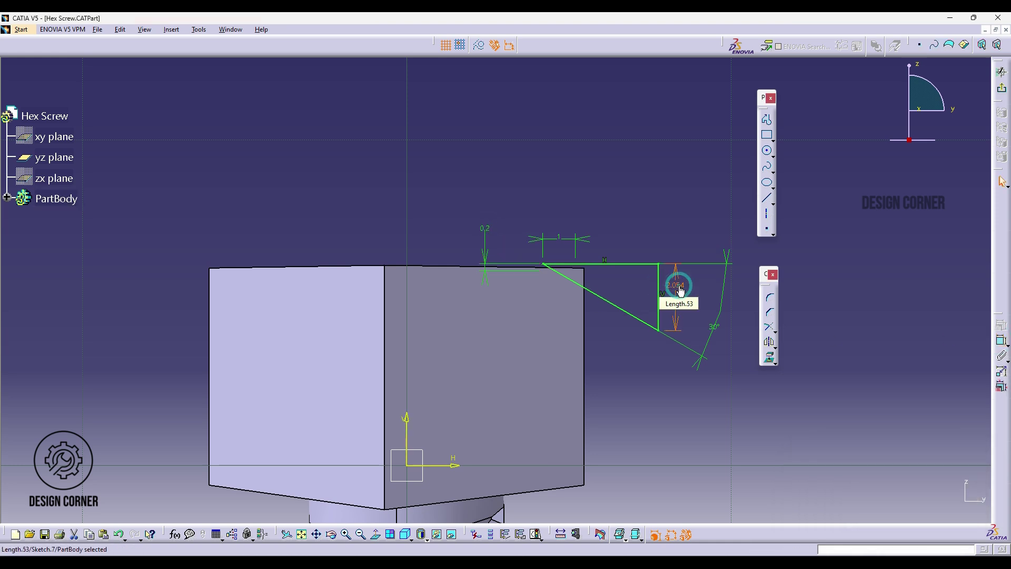
click(1001, 72)
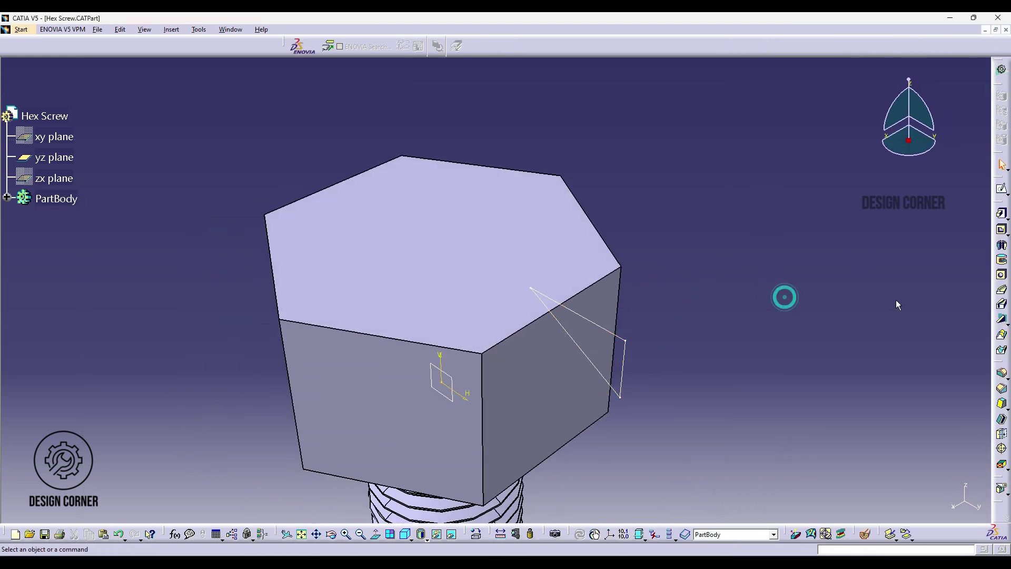
Cut a 360-degree Groove around the head from the triangle sketch, using the sketch's vertical direction as the axis
click(1001, 260)
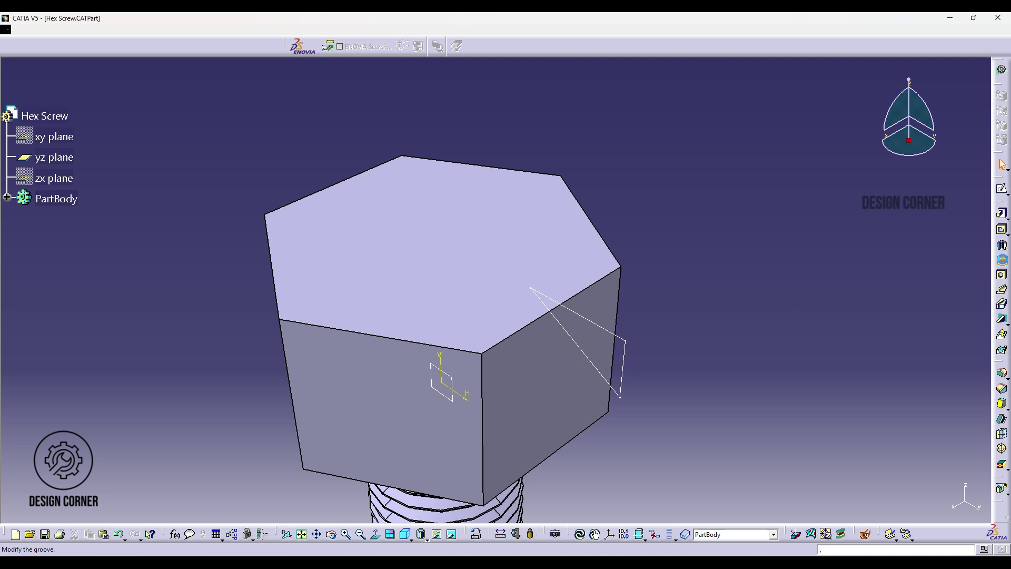
click(626, 340)
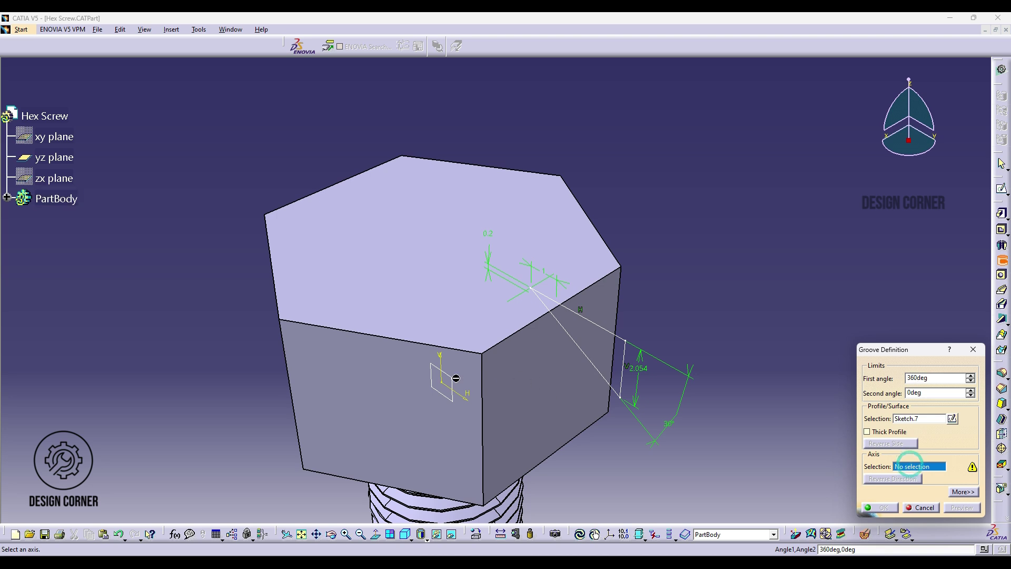
click(442, 370)
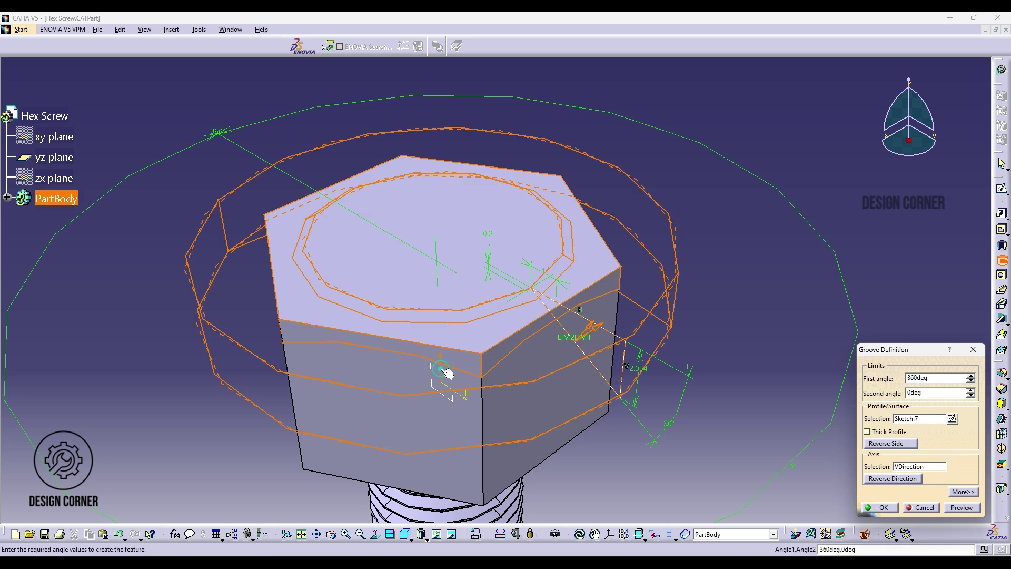
click(882, 507)
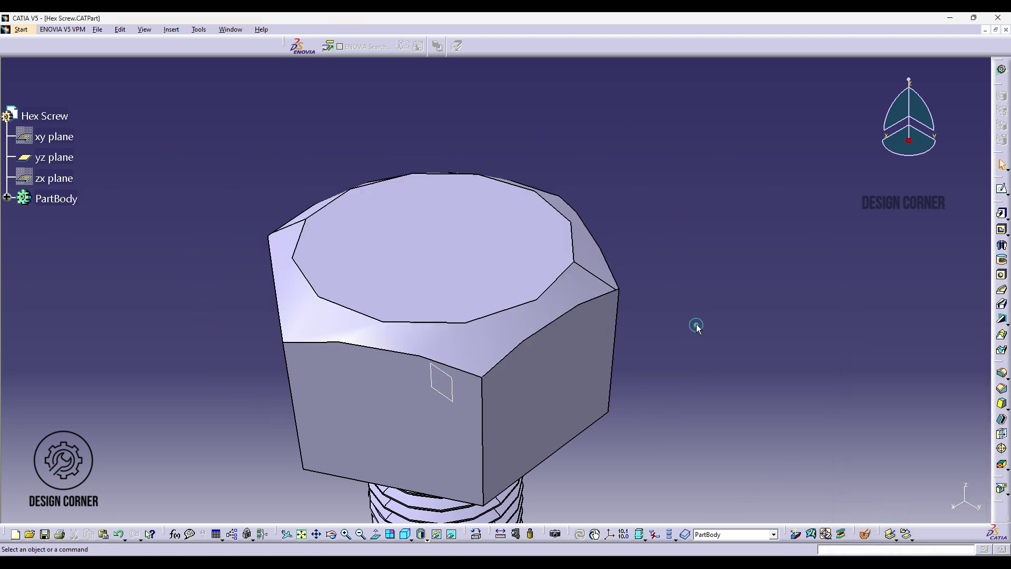
click(302, 534)
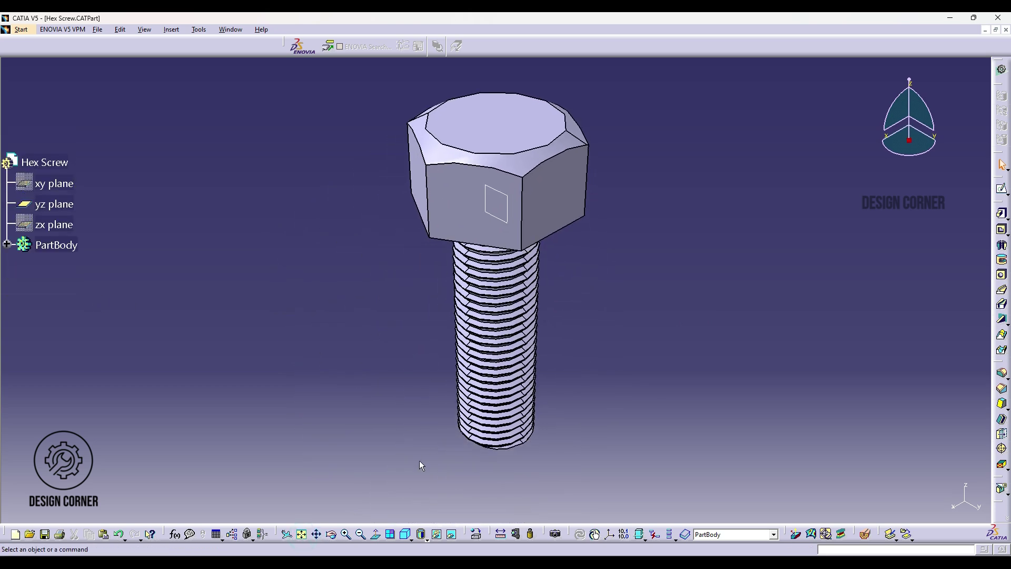
Reopen the groove's sketch, Sketch.7, set the vertical offset from the head's top edge to 0.5 mm, and exit to update the chamfer
click(12, 248)
double_click(84, 451)
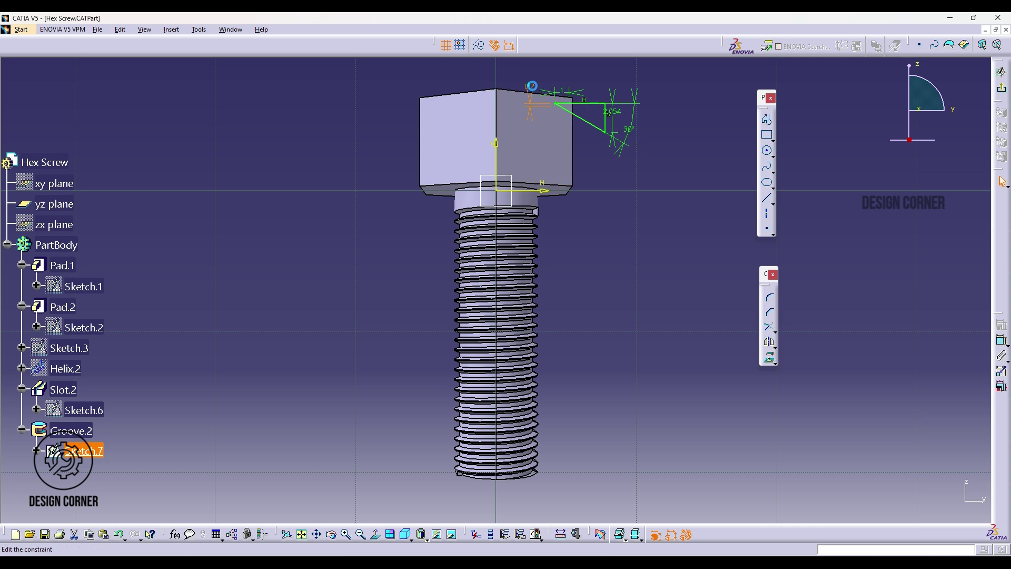
double_click(531, 86)
text(0.5mm)
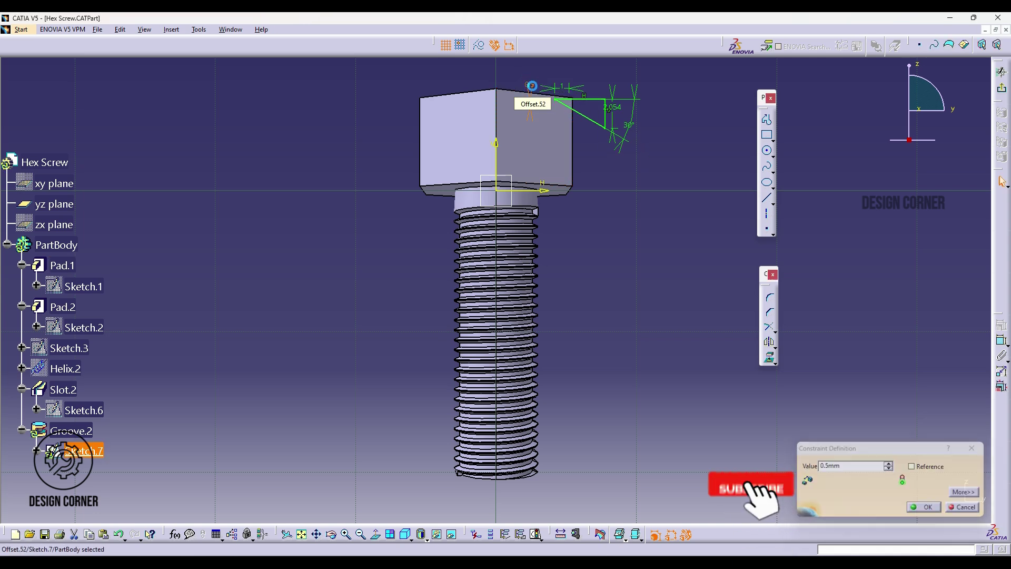
click(999, 89)
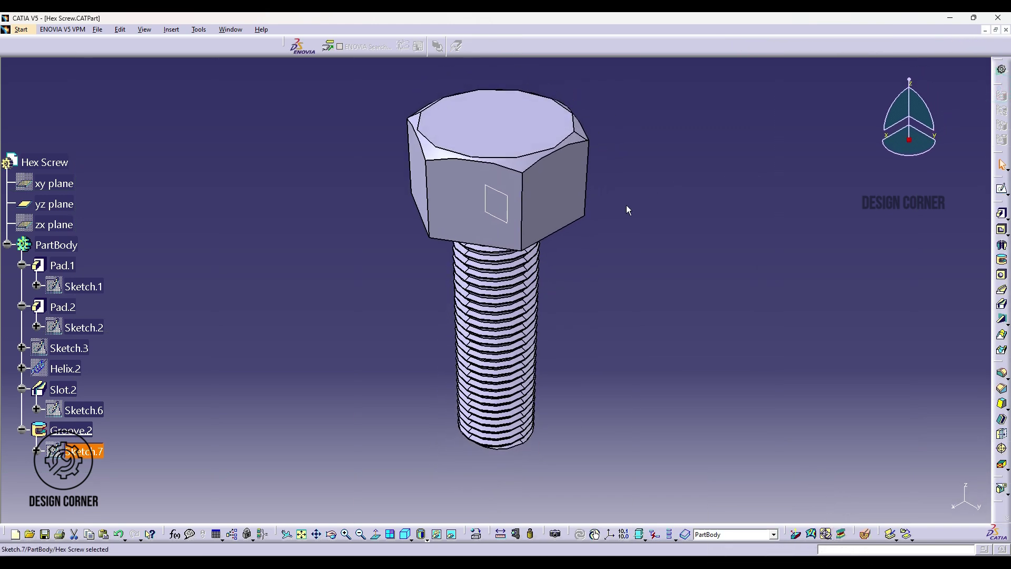
click(632, 271)
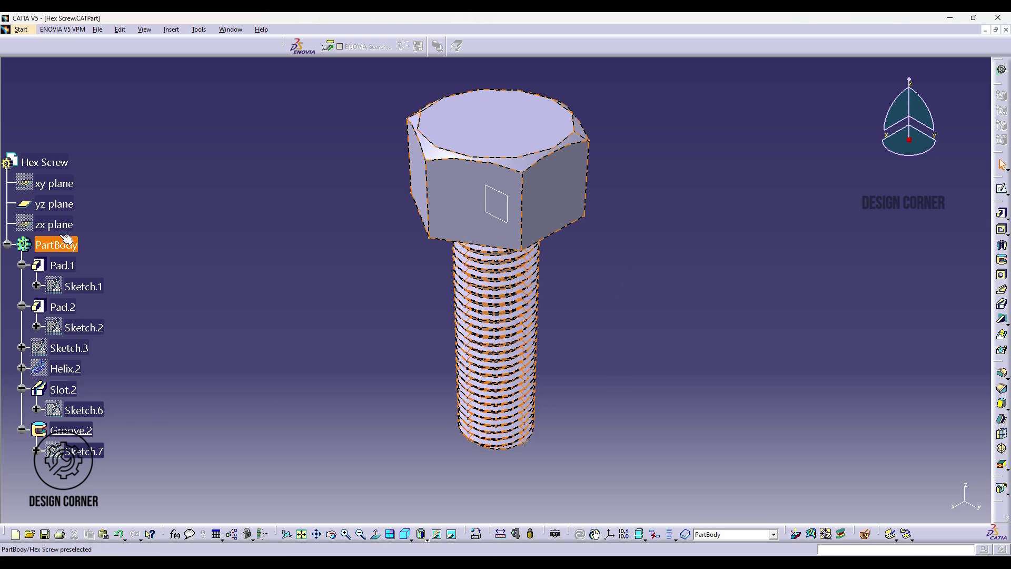
Hide the yz plane and collapse the PartBody branch in the tree
right_click(46, 205)
click(78, 243)
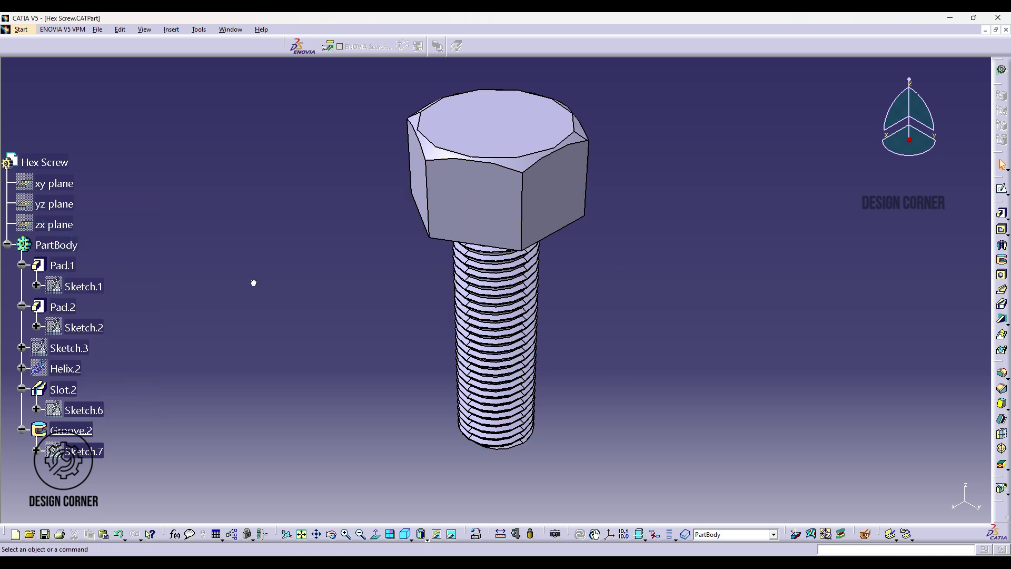
click(331, 535)
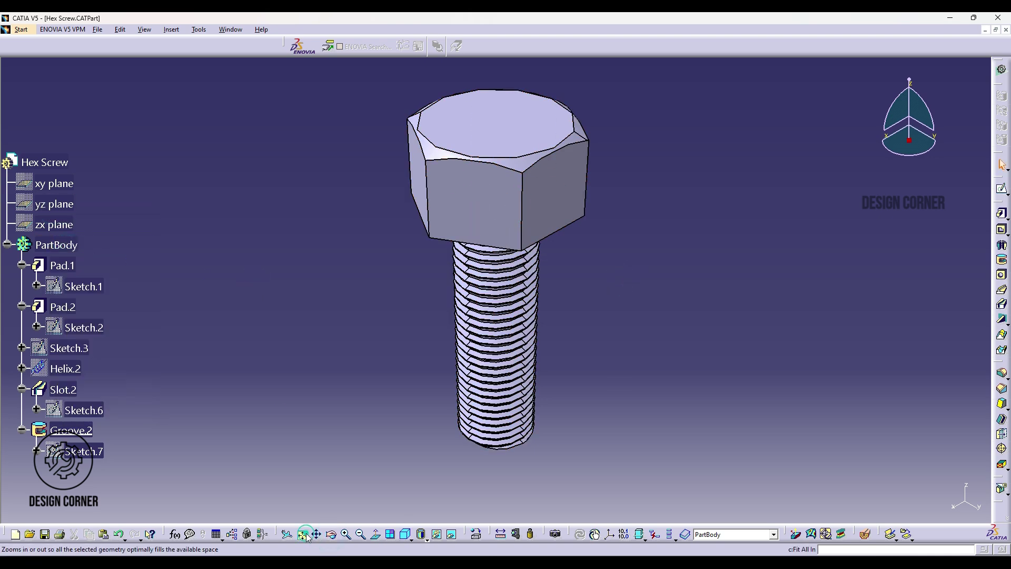
click(406, 535)
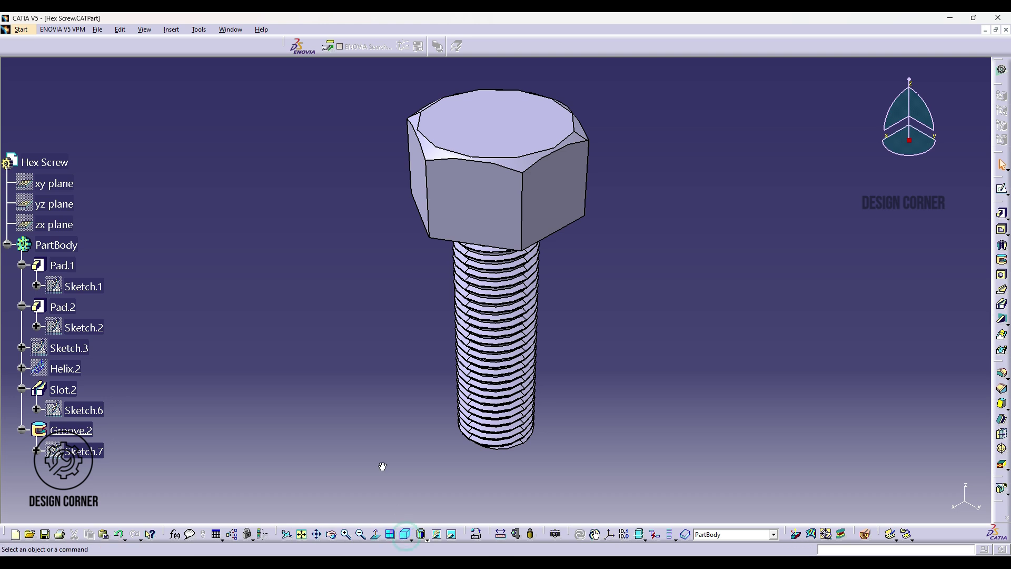
scroll(150, 317, down, 1)
click(149, 317)
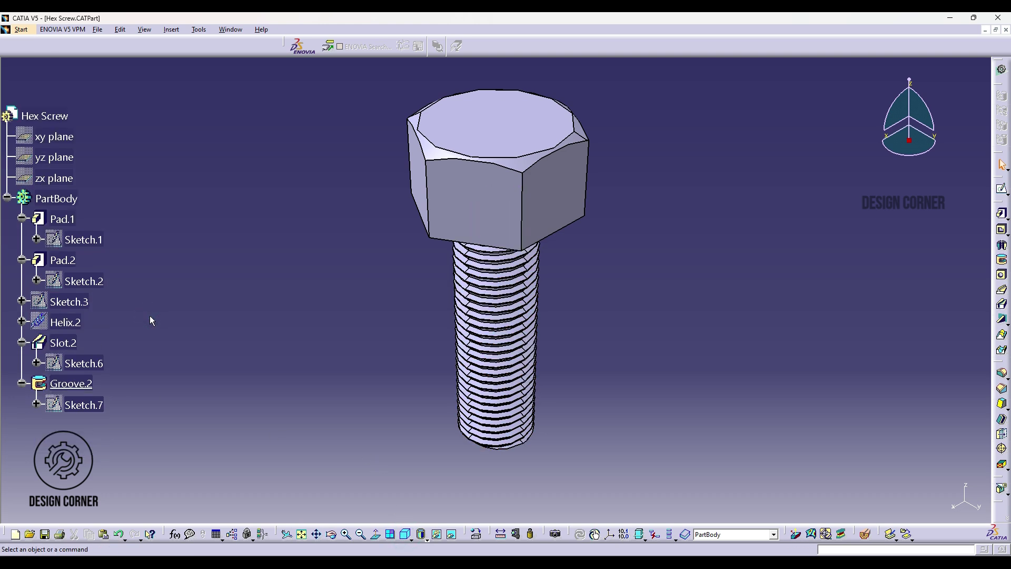
click(6, 198)
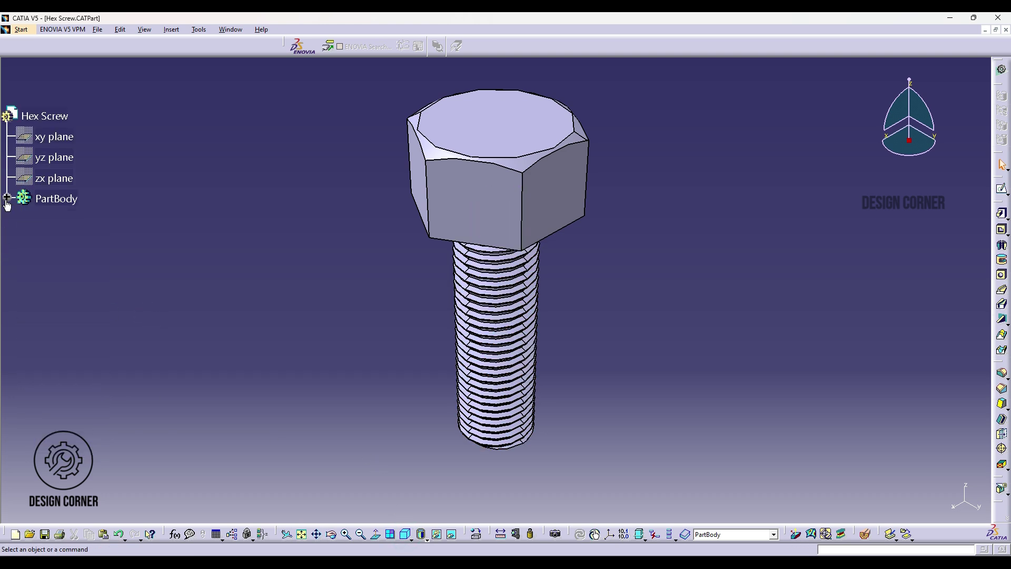